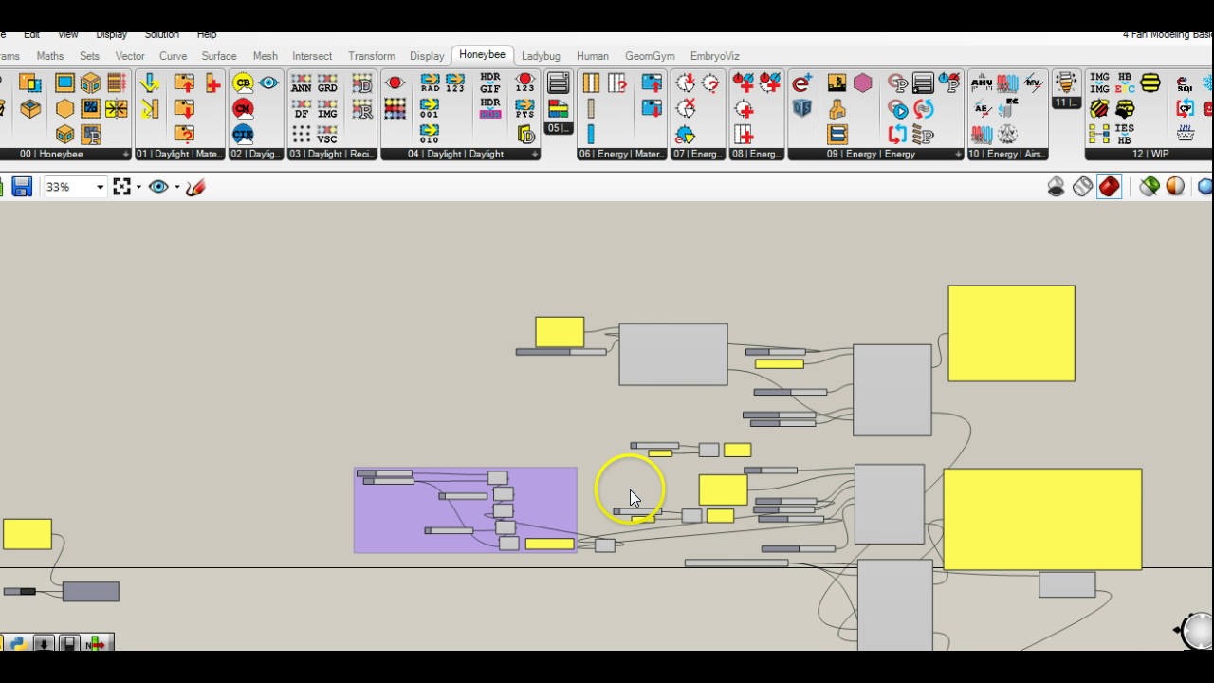
Step: Pan and zoom to about 73% on the fan component, its sliders and the Packaged VAV w/ Reheat list
right_drag(630, 490, 595, 404)
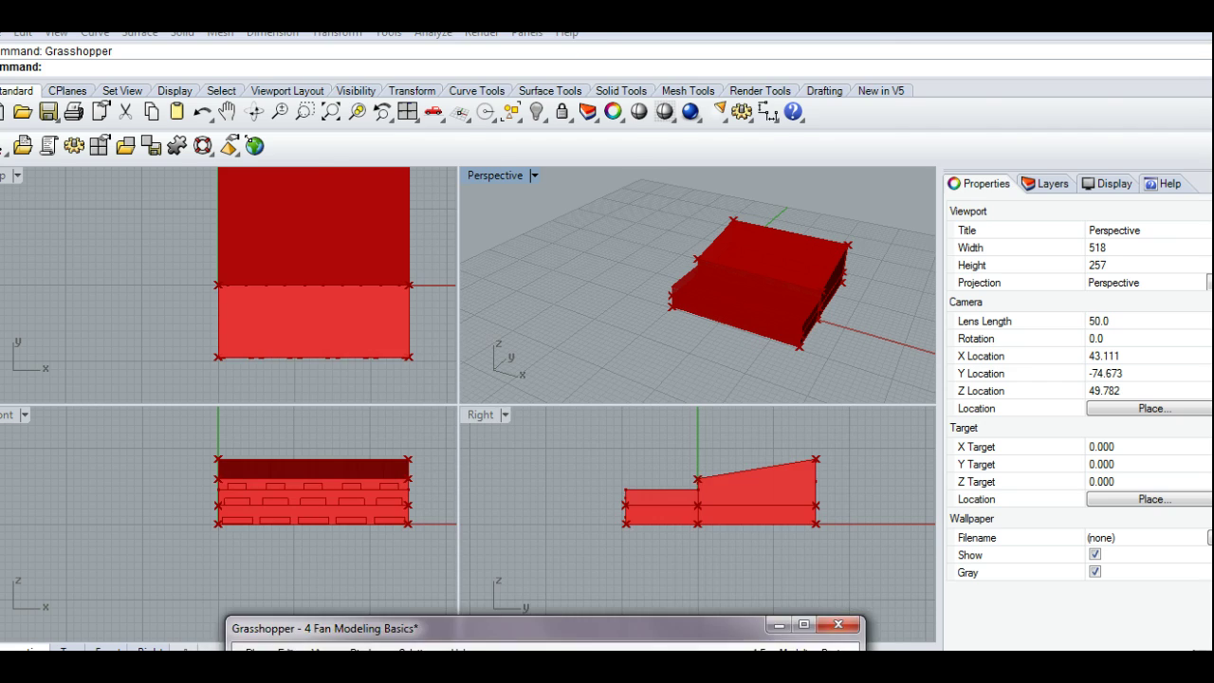
scroll(594, 521, down, 2)
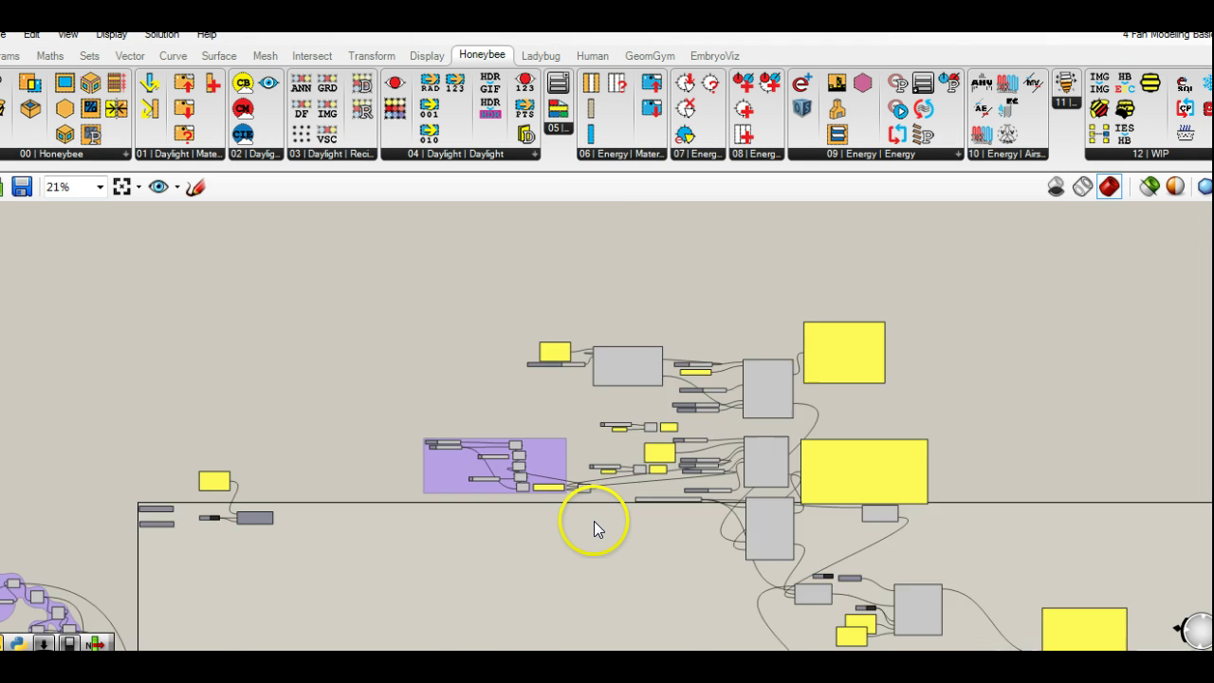
scroll(594, 521, down, 3)
scroll(590, 569, up, 2)
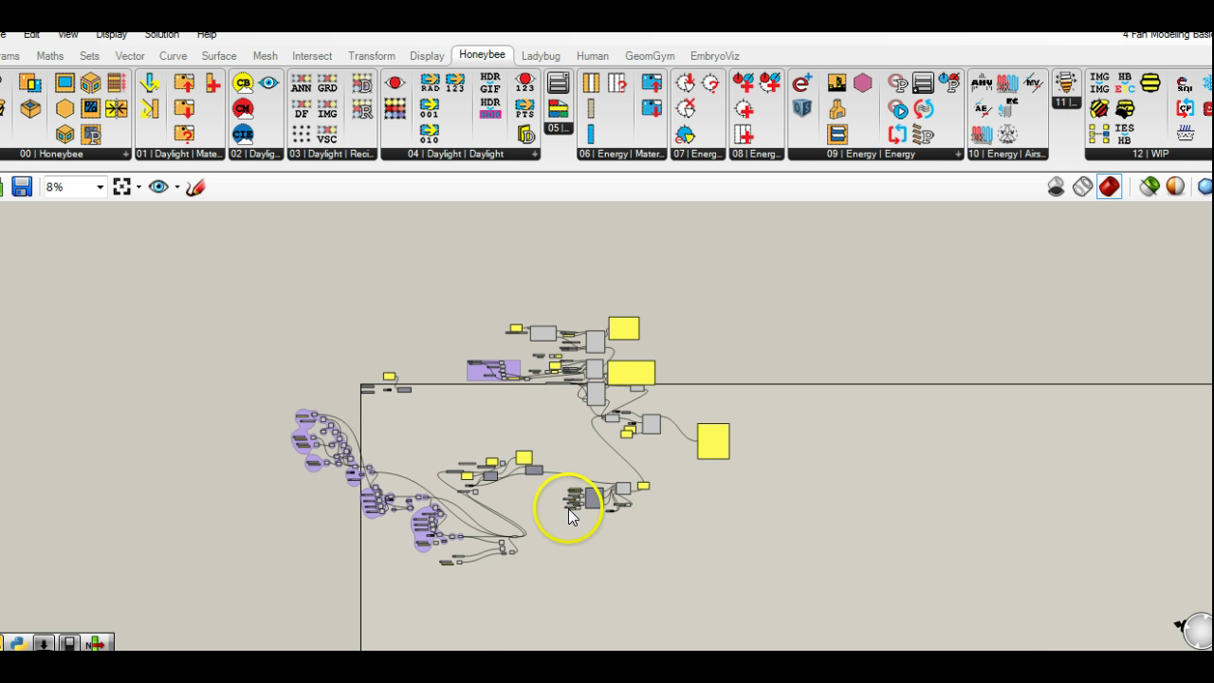
right_drag(578, 434, 612, 477)
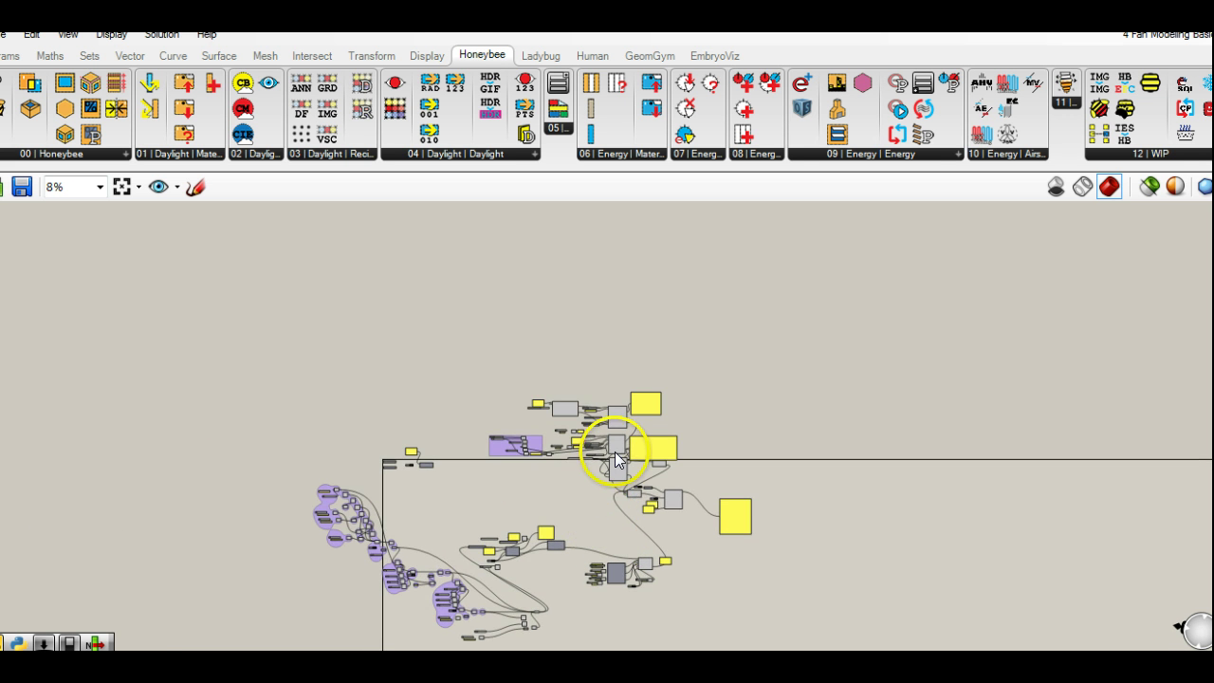
scroll(614, 445, up, 5)
scroll(613, 445, up, 3)
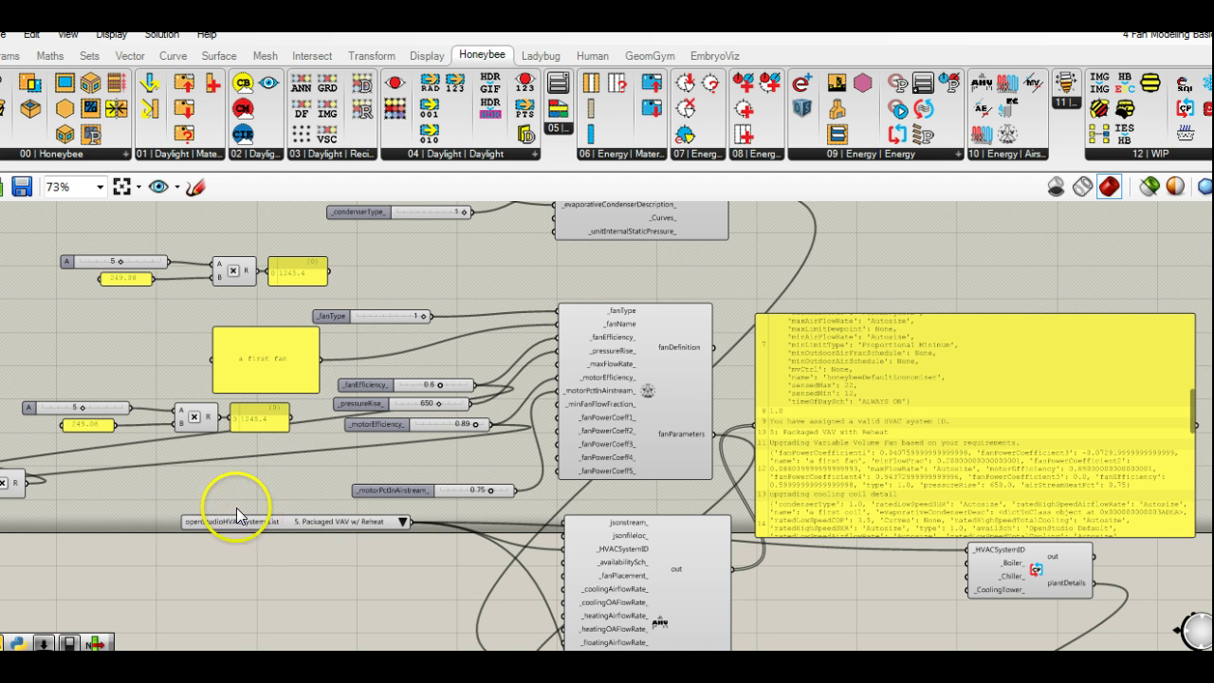
Step: Add a spare PTAC HVAC systems list to the canvas, then delete it
drag(236, 517, 241, 530)
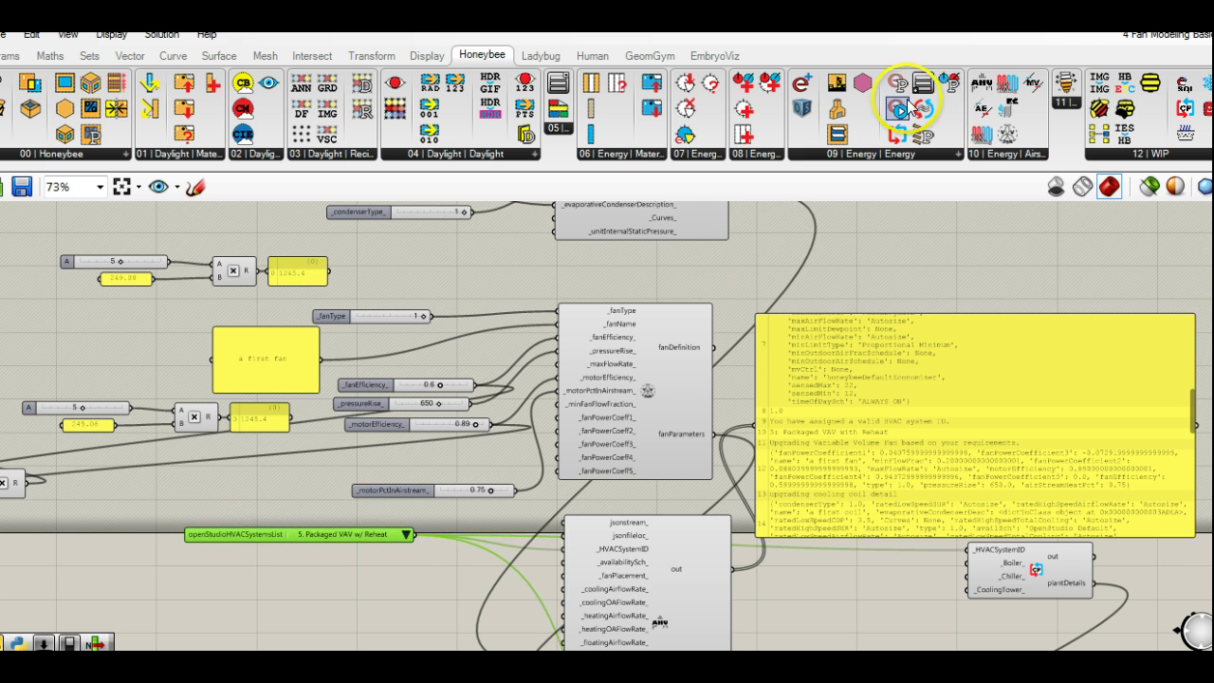
drag(923, 83, 318, 579)
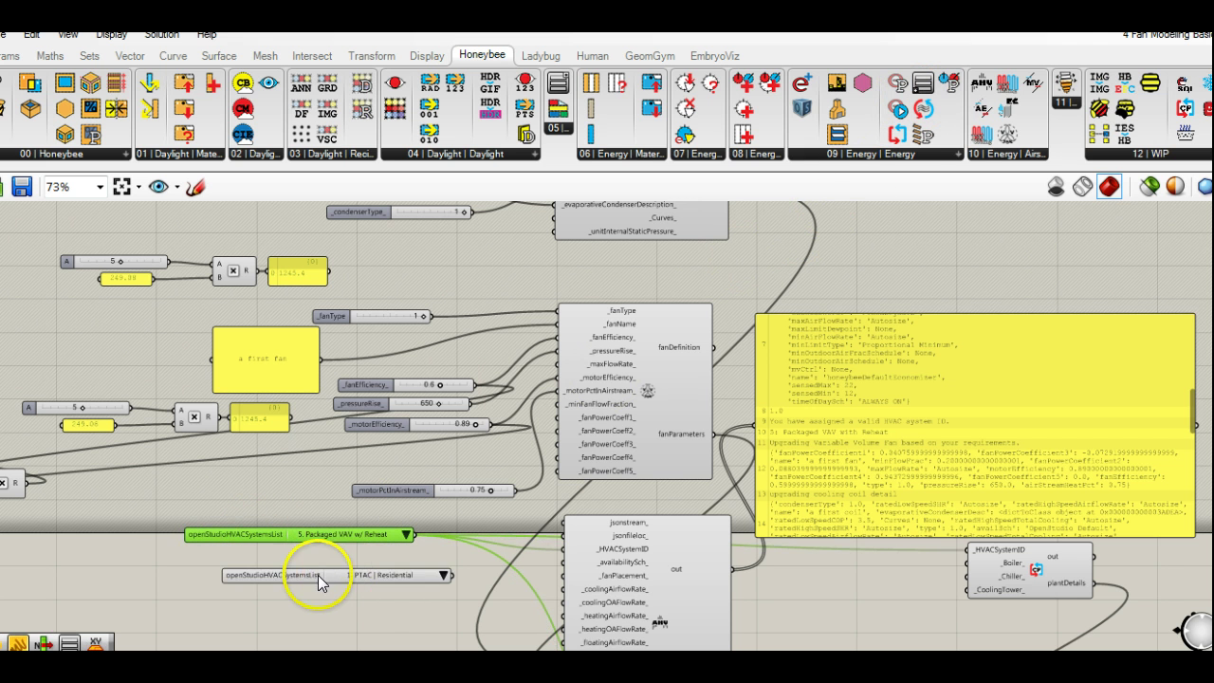
click(295, 573)
key(Delete)
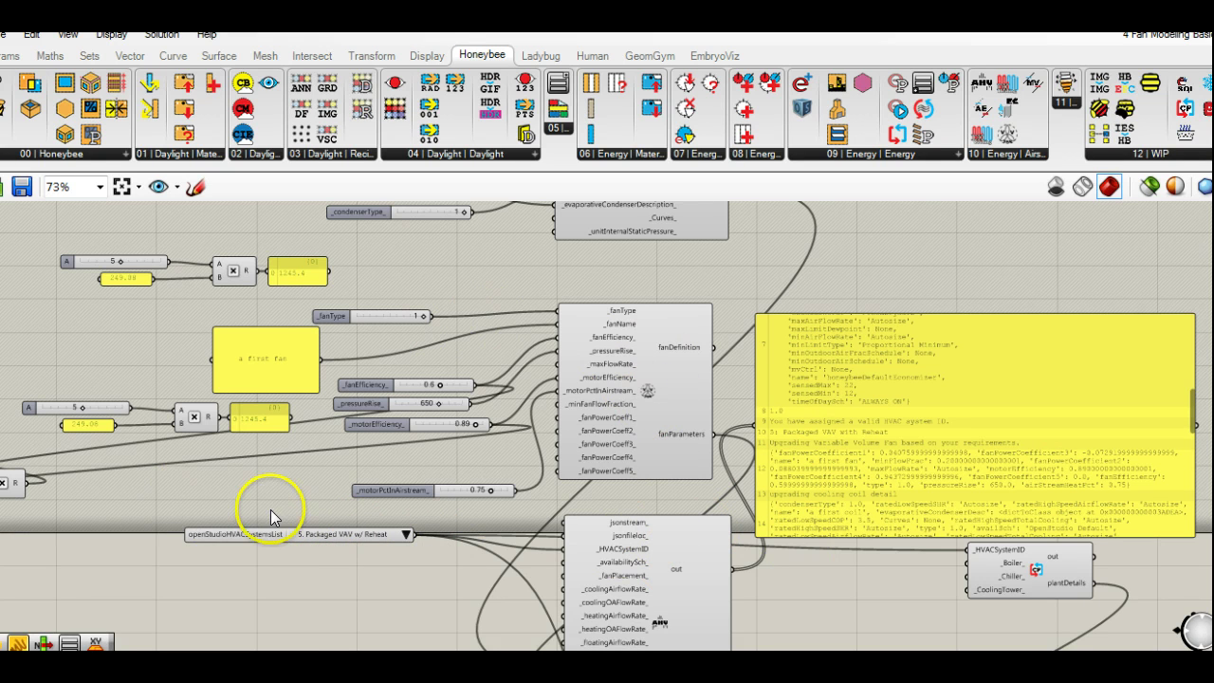
Step: Disconnect the True toggle from the simulation component's runSimulation input
right_drag(453, 579, 678, 505)
scroll(731, 503, up, 1)
right_click(730, 515)
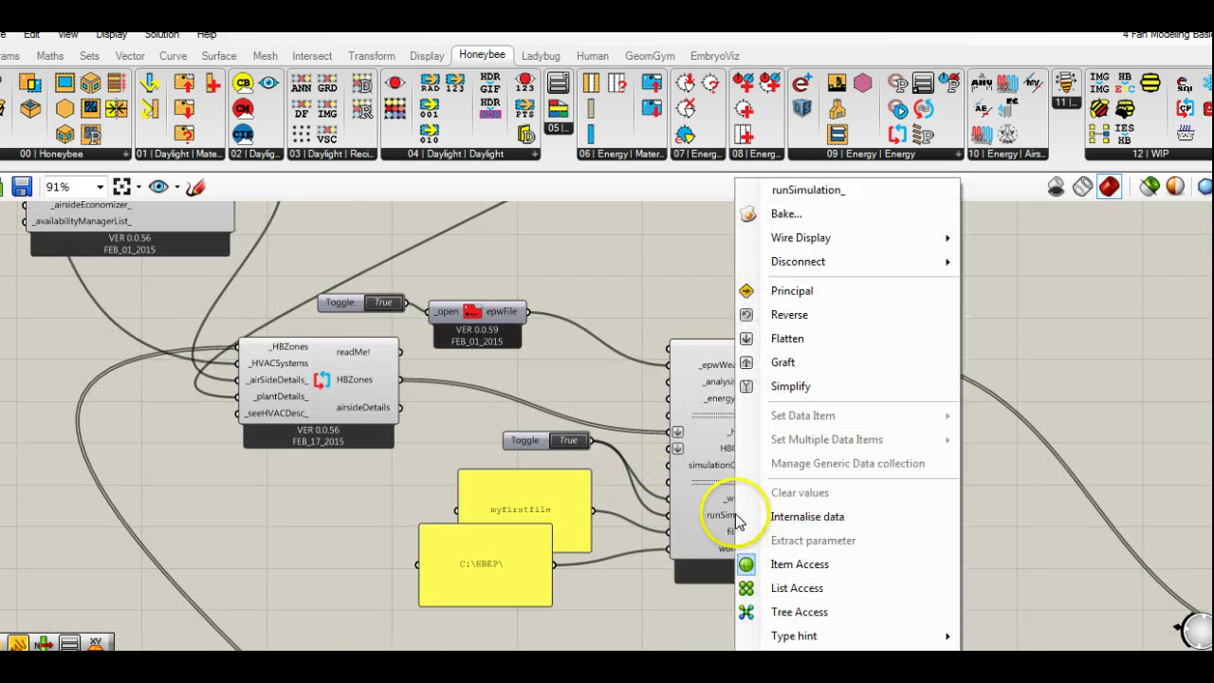
mouse_move(821, 268)
click(987, 267)
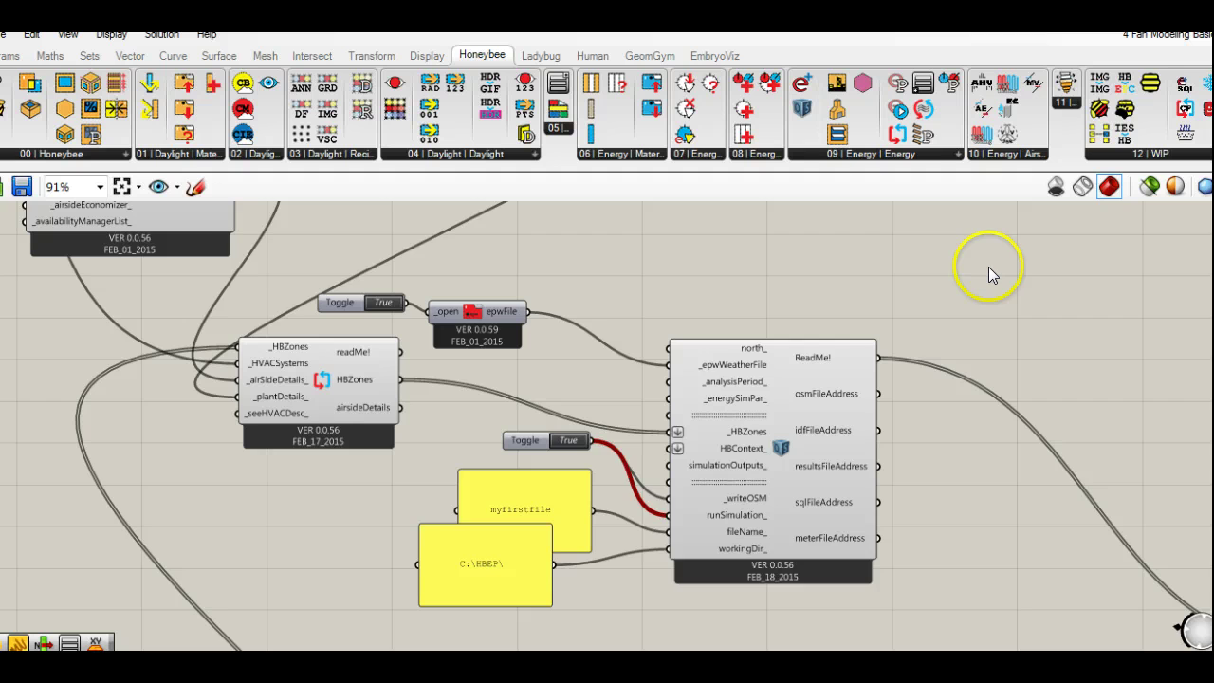
Step: Pan past the yellow output panel back to the fan component's inputs
right_drag(278, 261, 312, 446)
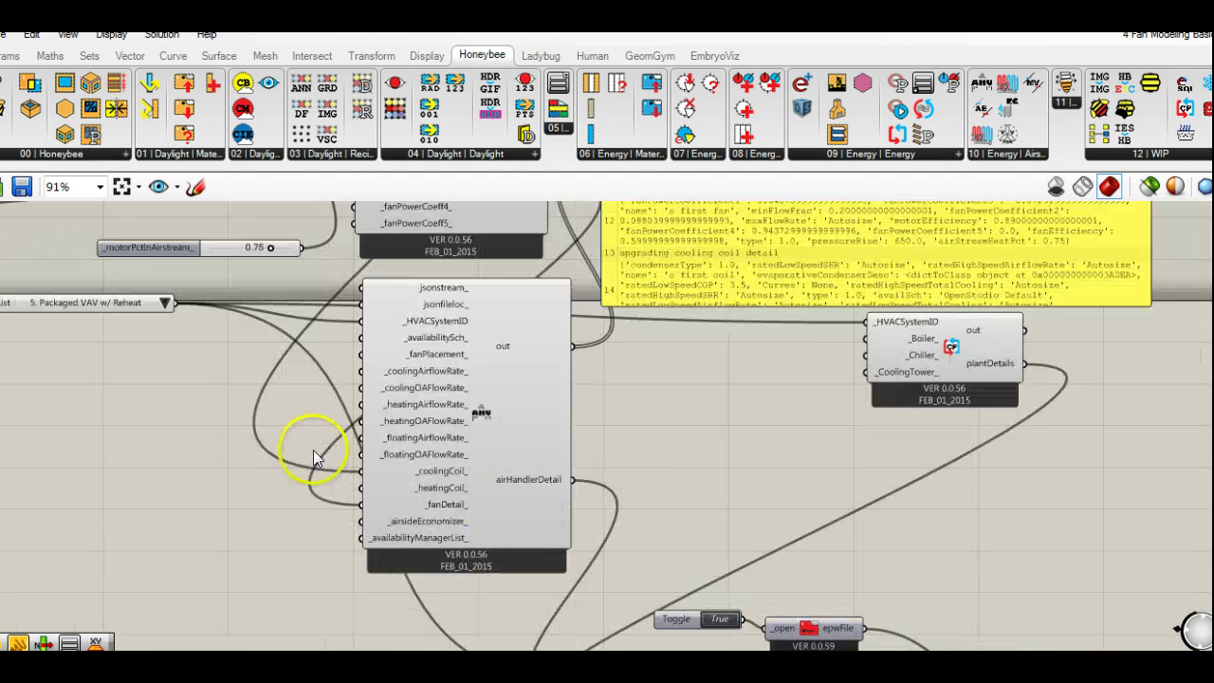
scroll(312, 446, down, 2)
right_drag(181, 412, 450, 465)
scroll(450, 457, up, 2)
right_drag(582, 420, 578, 474)
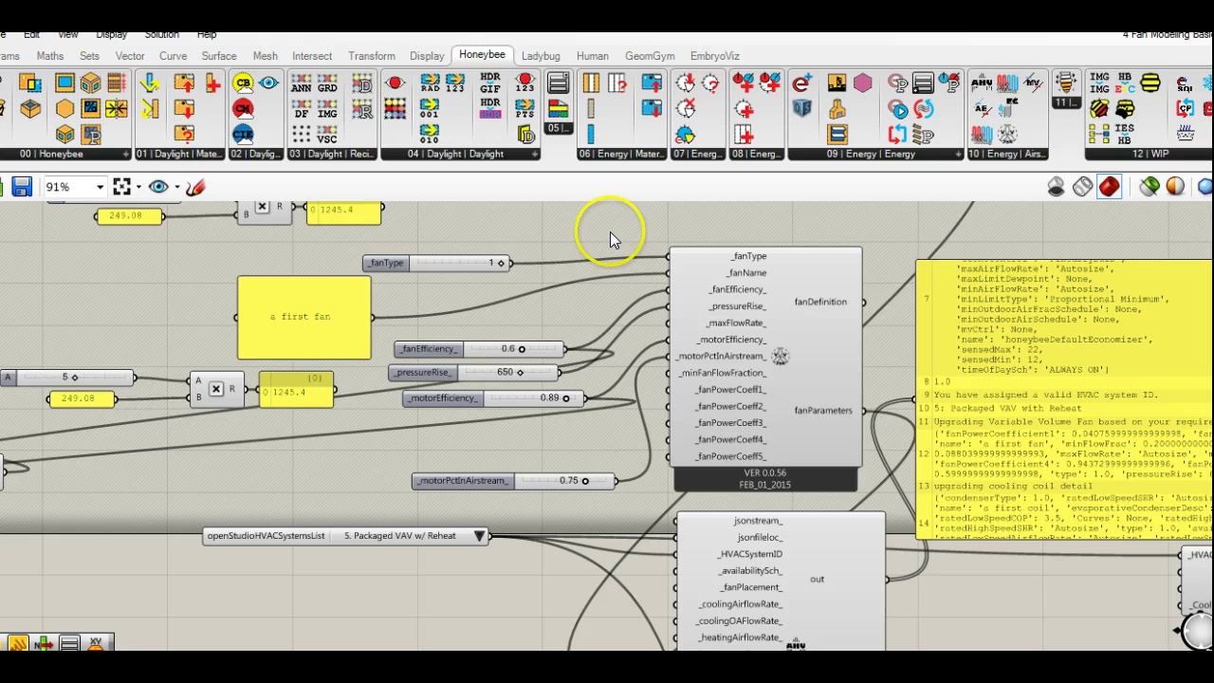
mouse_move(756, 263)
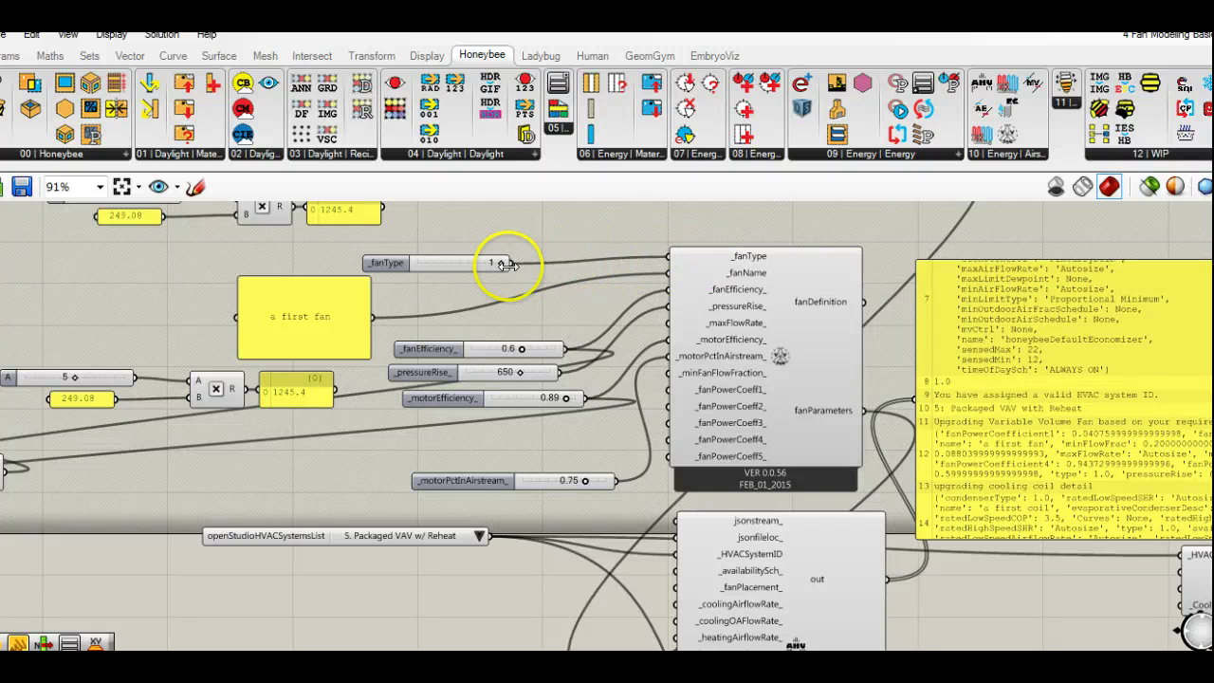
Step: Try fan type 0, return it to 1 (variable volume), and shrink the 'a first fan' panel to a strip
drag(504, 268, 419, 264)
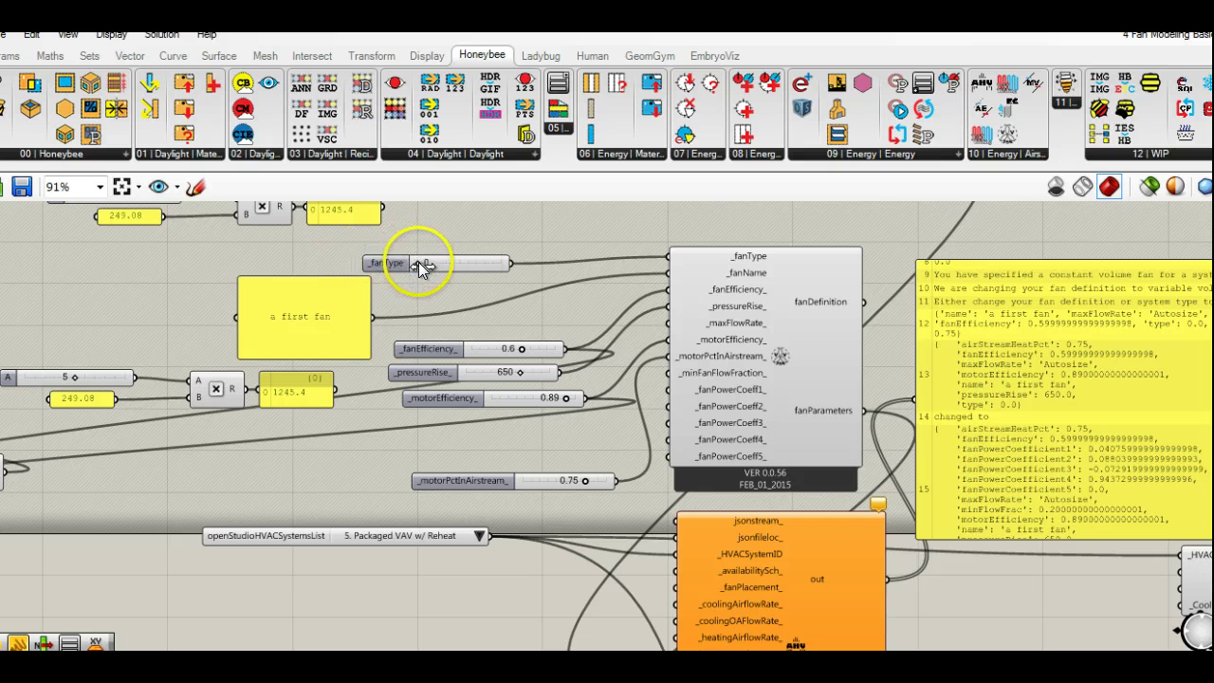
drag(418, 262, 520, 266)
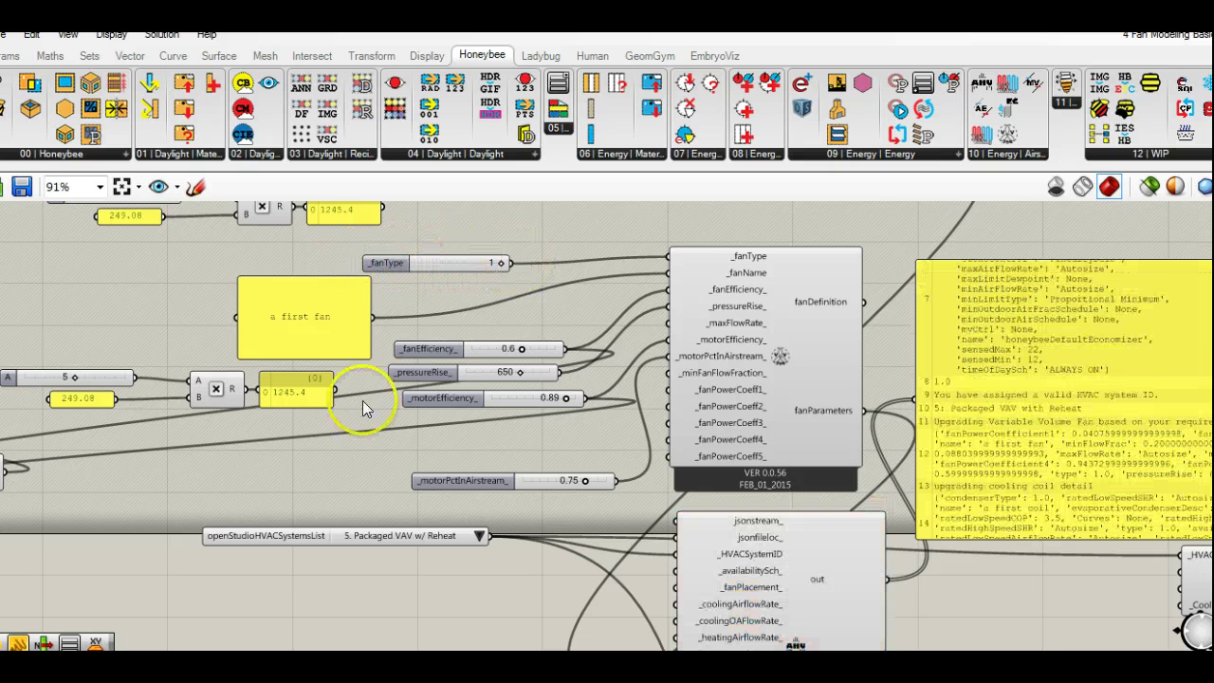
click(303, 347)
drag(310, 357, 306, 310)
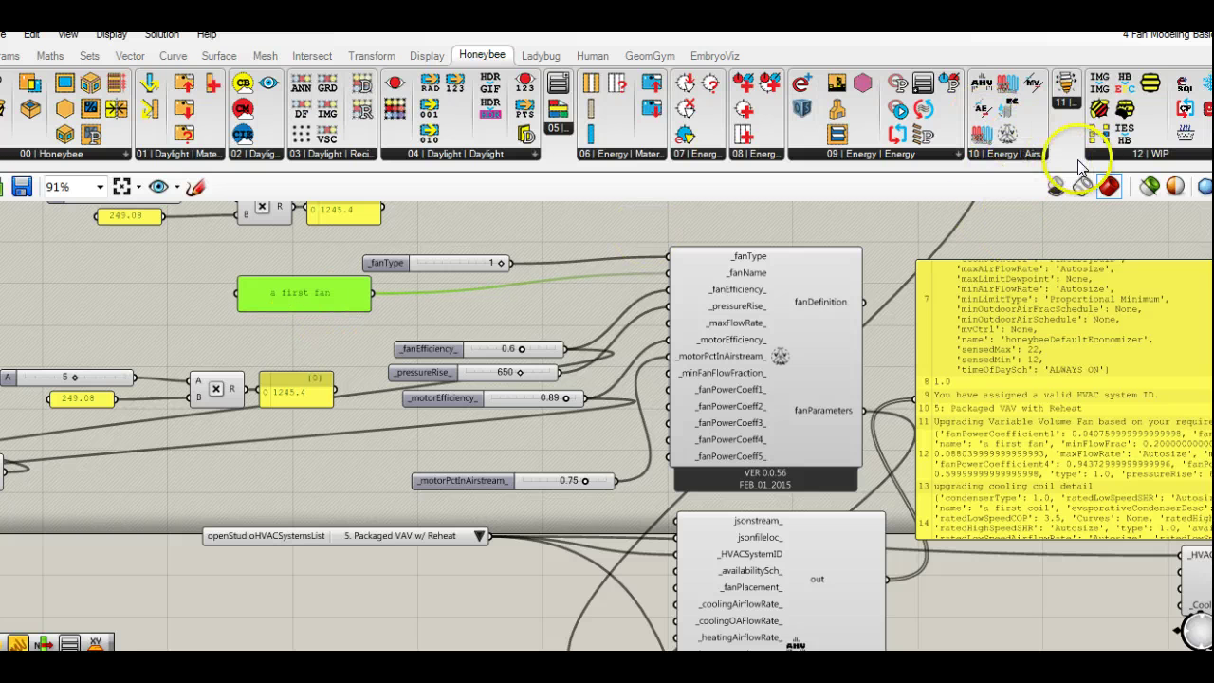
click(1013, 152)
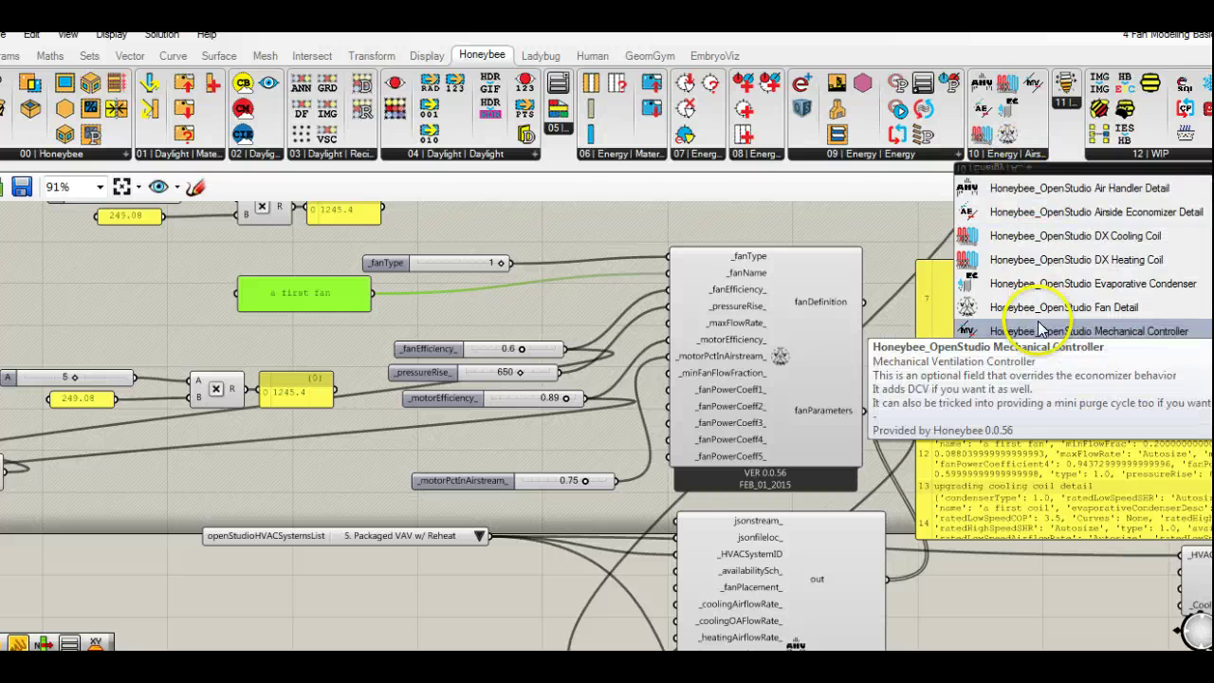
drag(1044, 307, 217, 476)
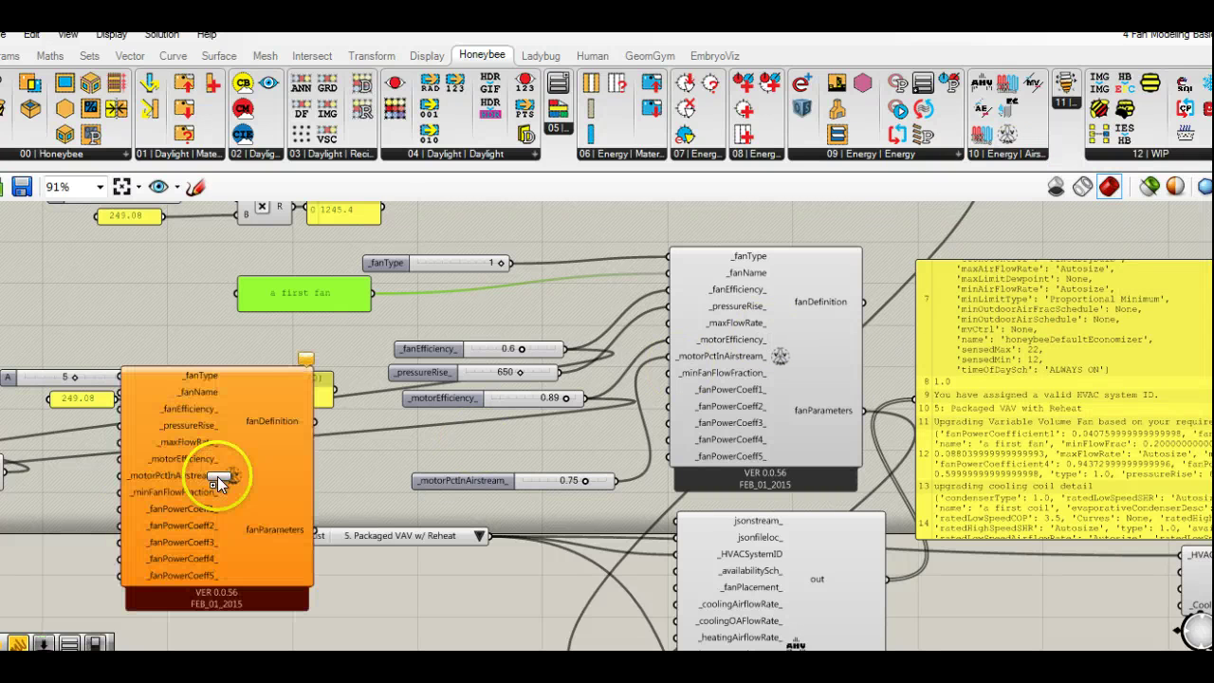
click(306, 358)
click(252, 338)
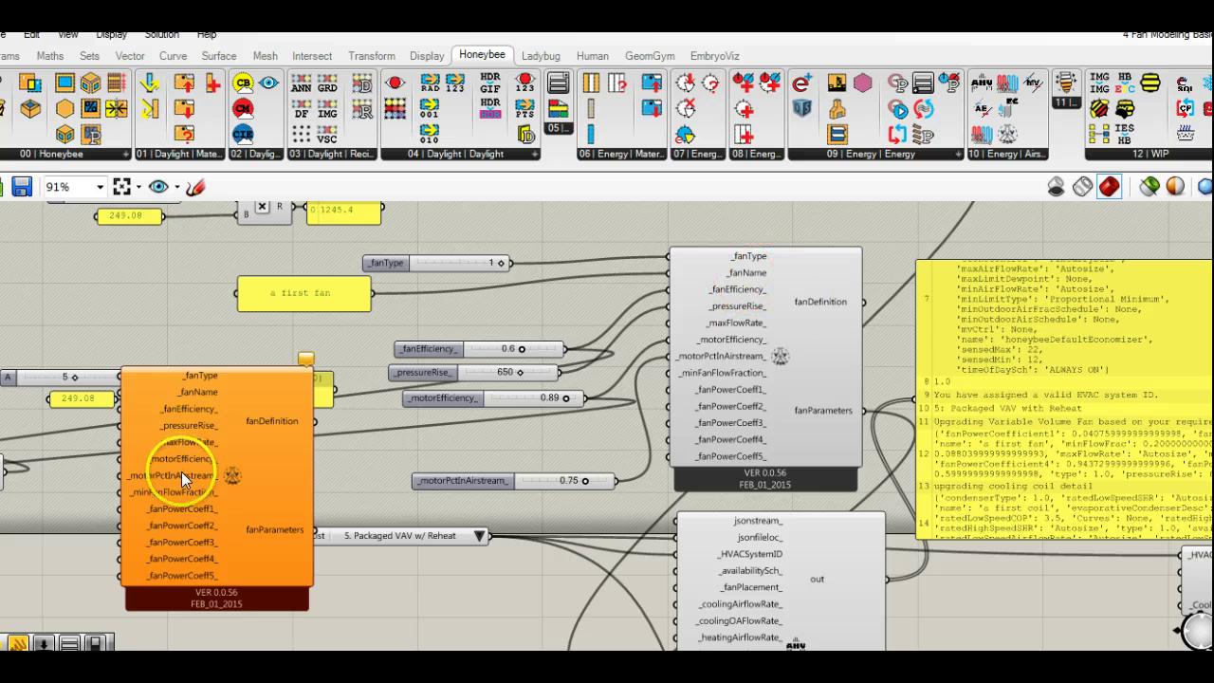
click(228, 481)
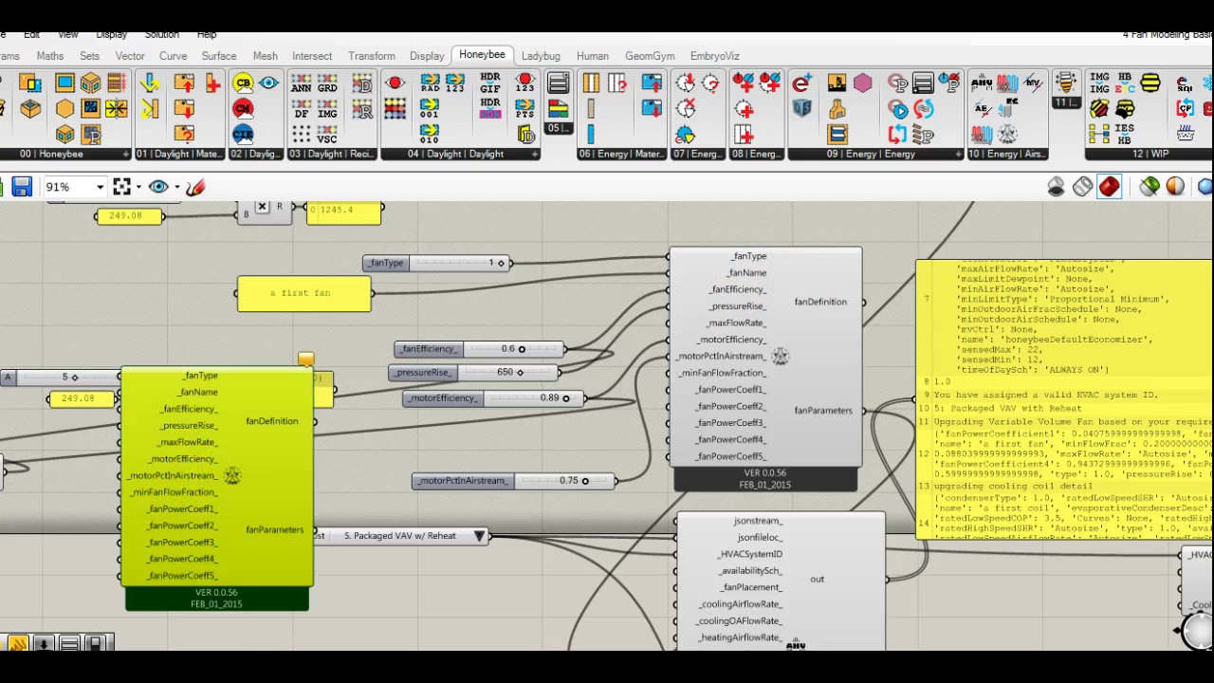
key(Delete)
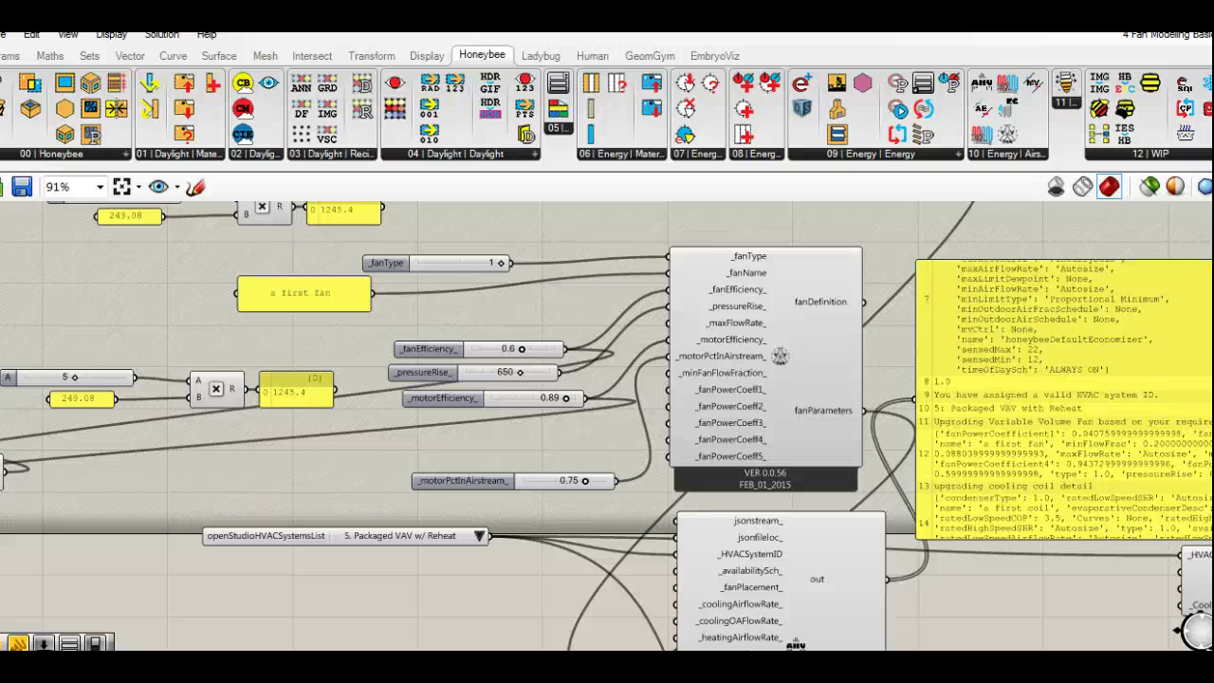
Step: Reposition the fan efficiency slider and pan up to show the air handler's fanDetail input
drag(432, 350, 398, 381)
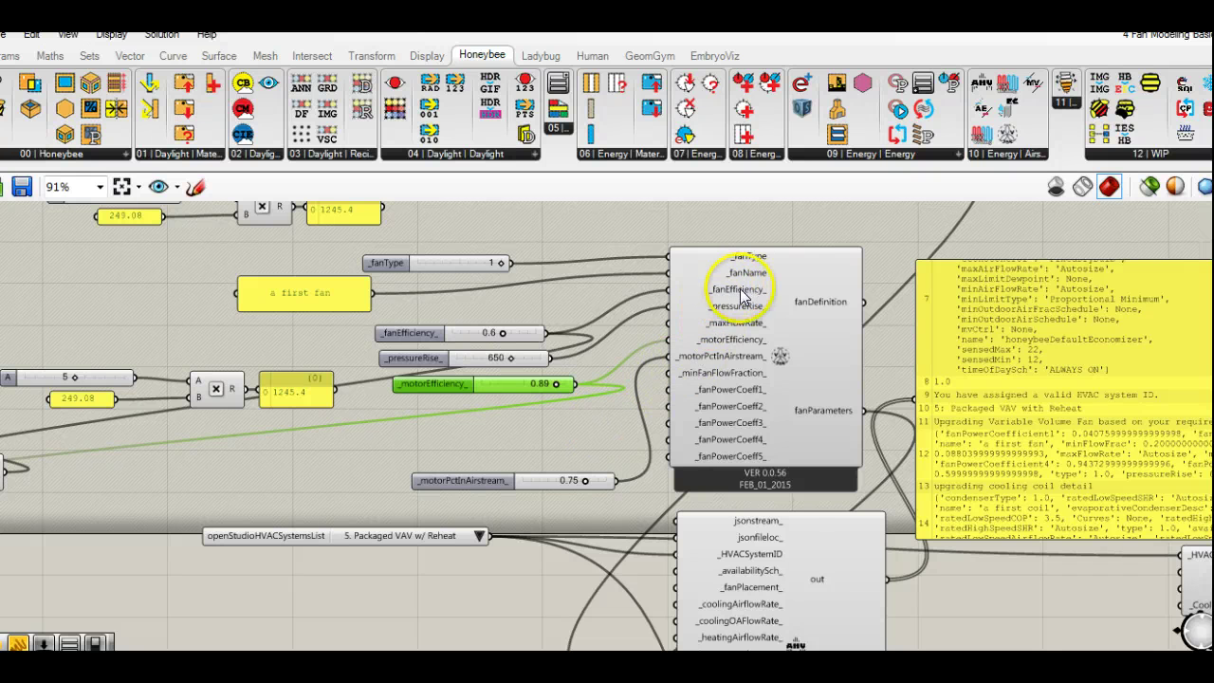
mouse_move(743, 297)
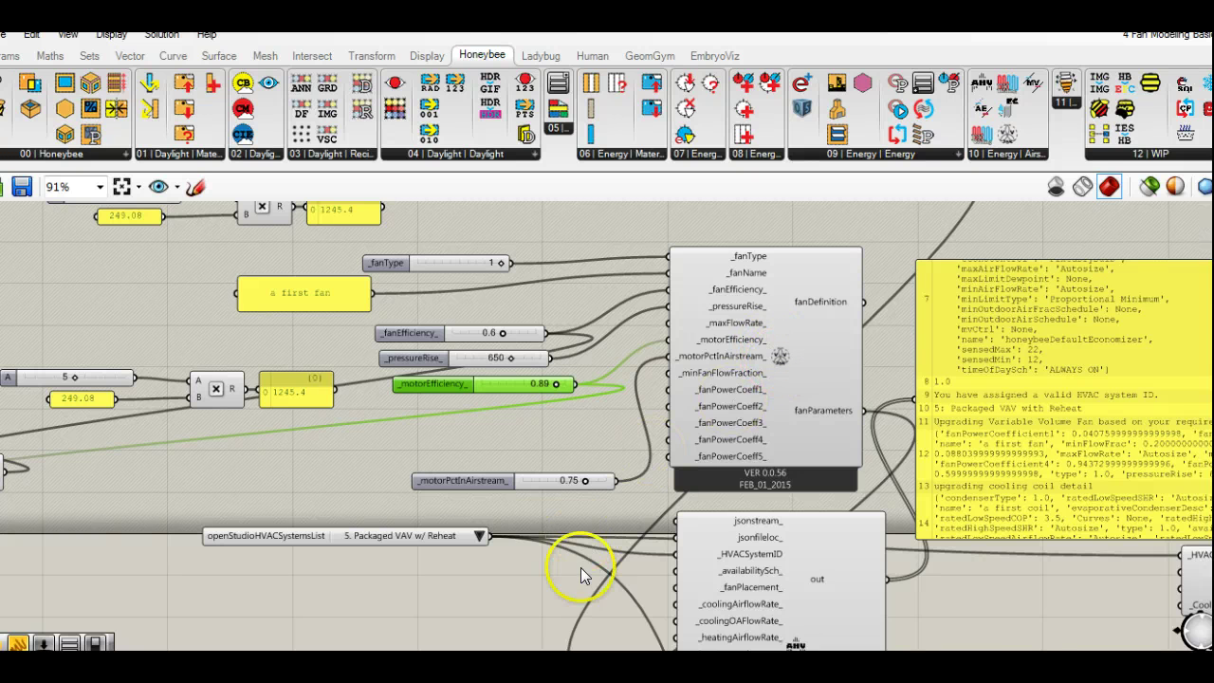
right_drag(577, 575, 610, 474)
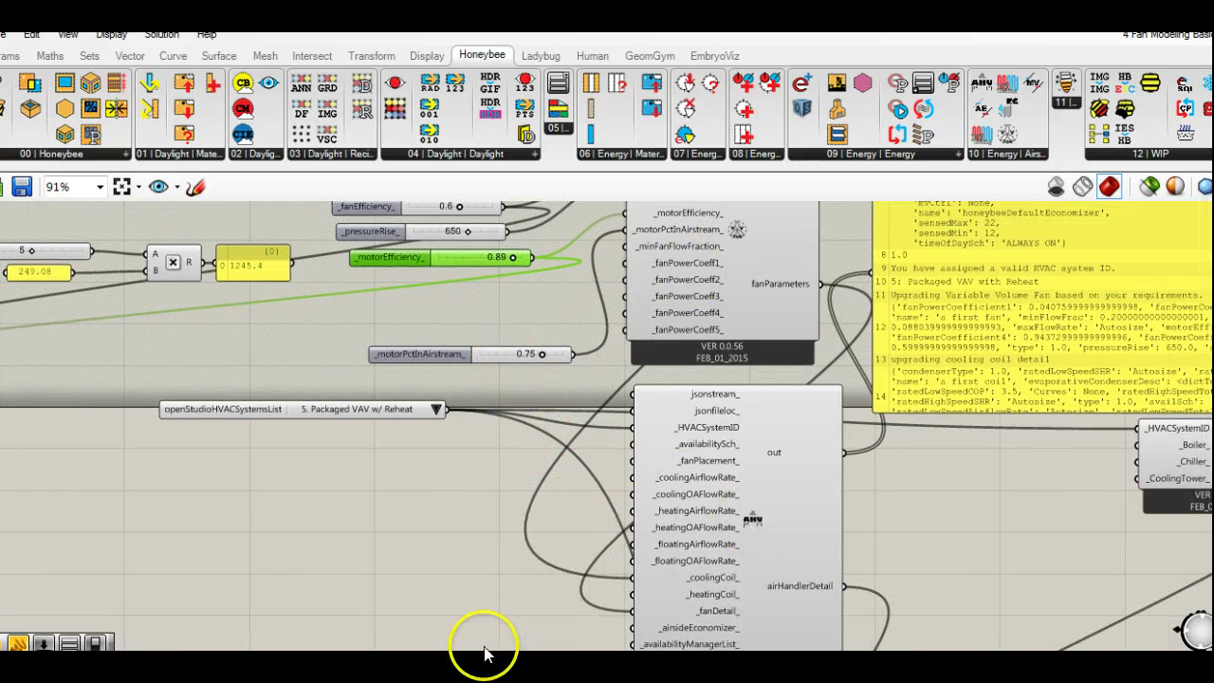
Step: Switch to PowerPoint and open the earlier fan systems title slide of the HVAC deck
key(alt+Tab)
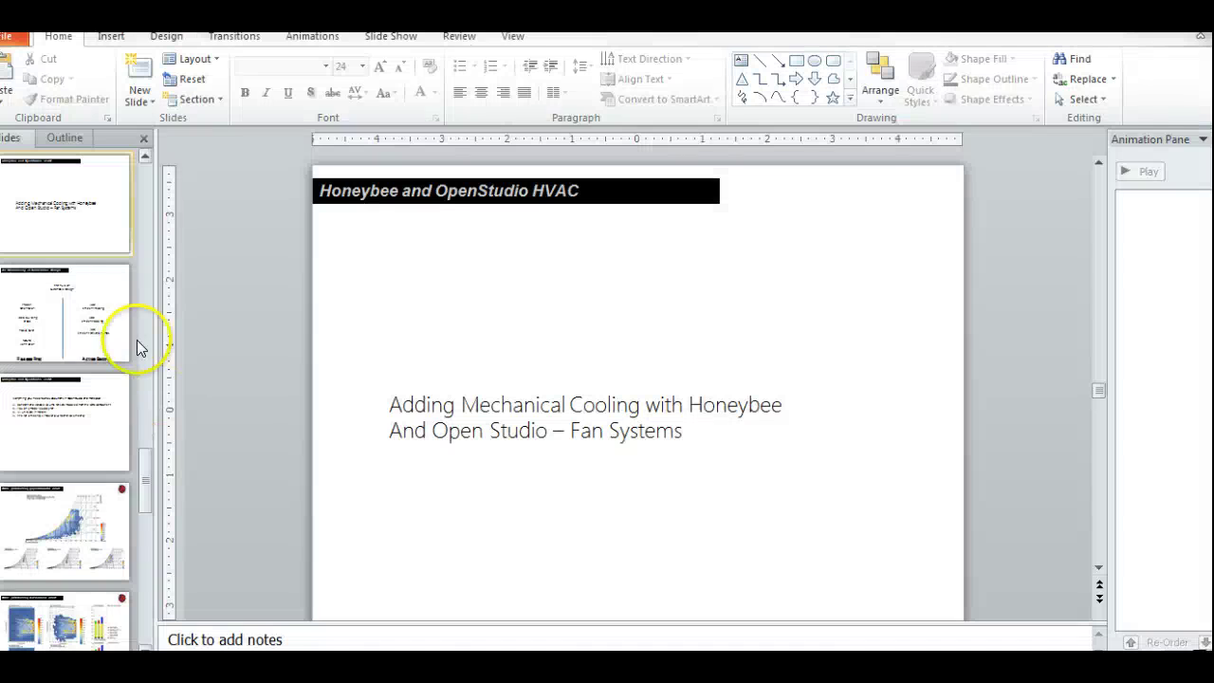
scroll(137, 317, up, 5)
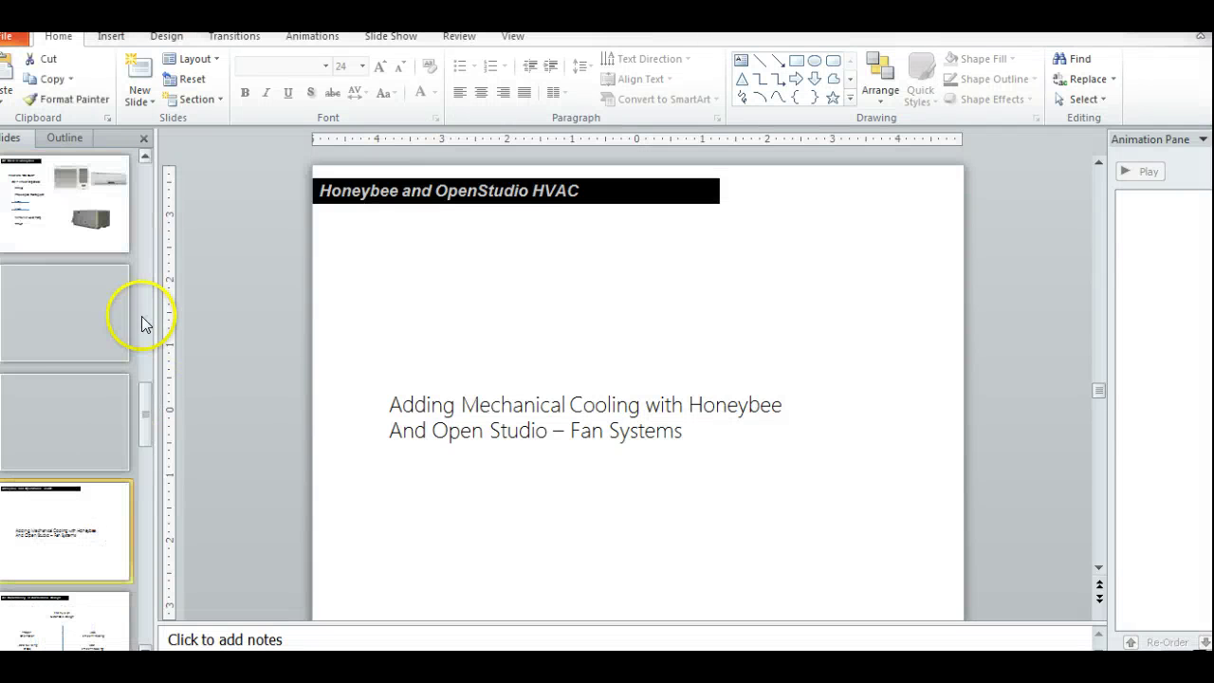
click(76, 320)
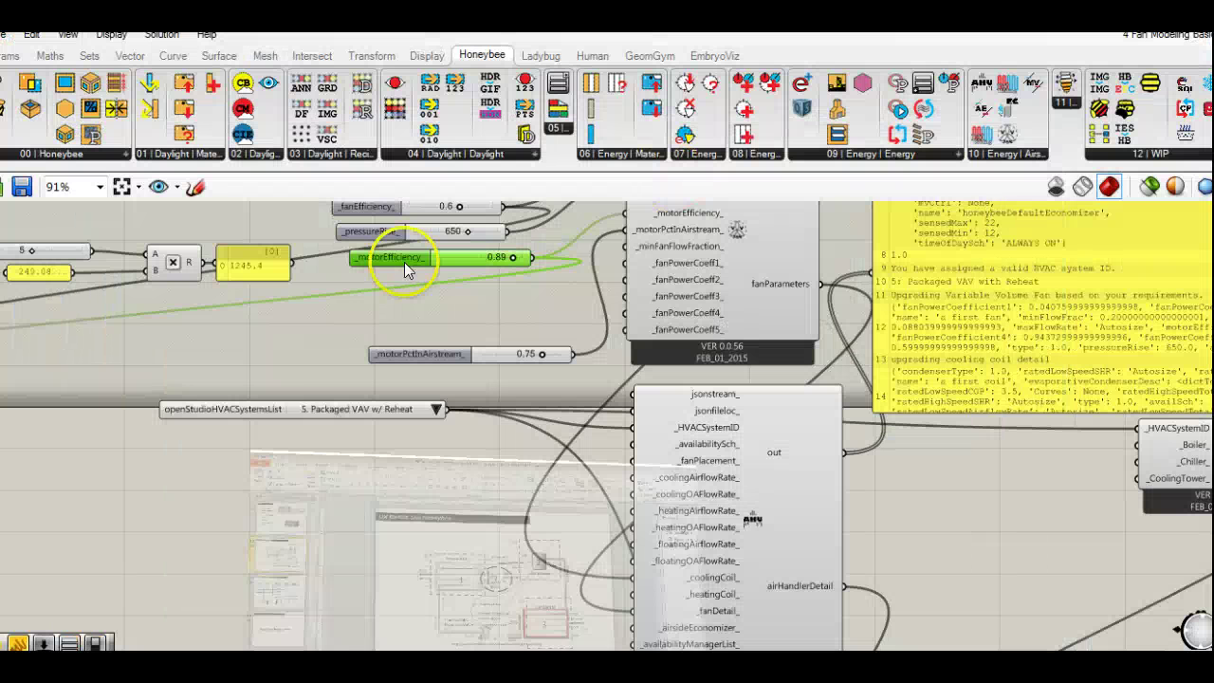
right_drag(515, 263, 539, 399)
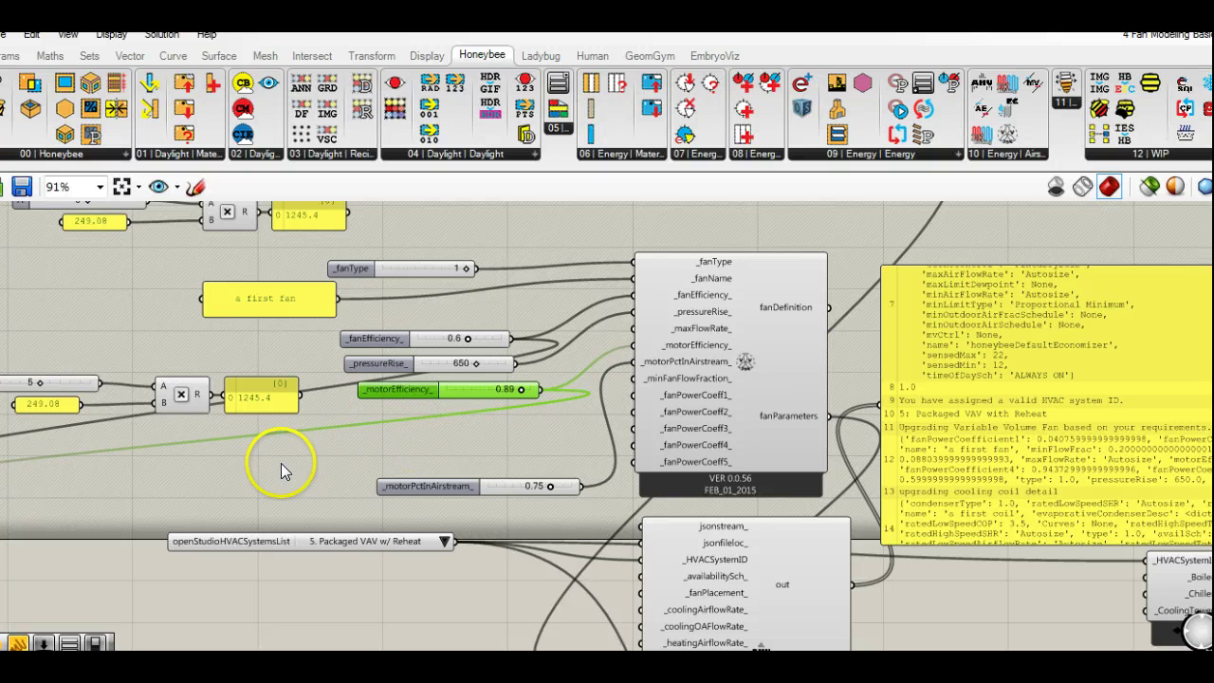
right_drag(280, 462, 414, 450)
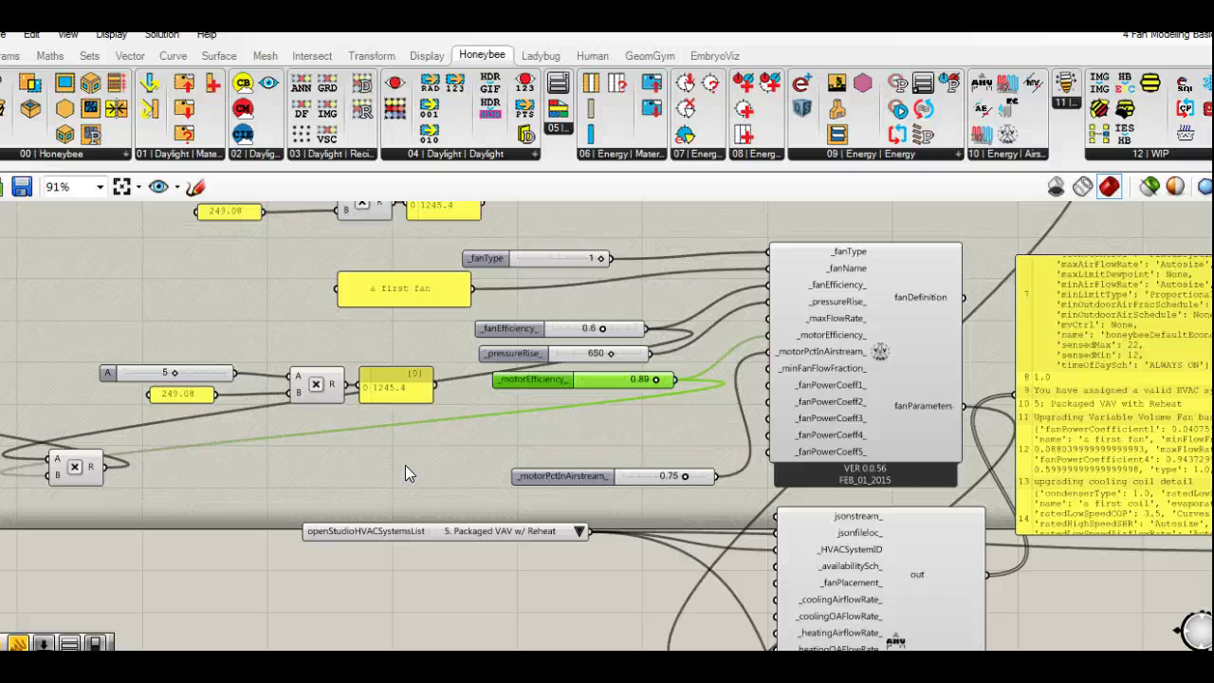
click(395, 454)
Step: Move the 5 × 249.08 = 1245.4 multiplication group up-left beside the fan inputs
click(813, 323)
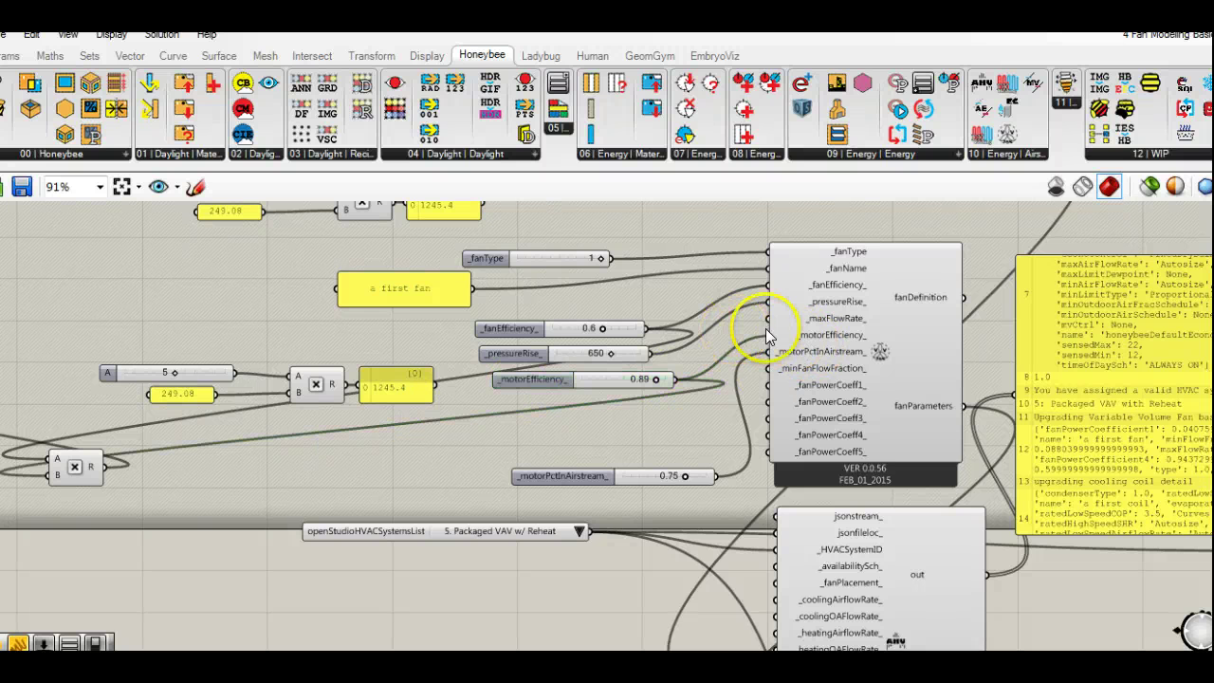
scroll(839, 322, up, 1)
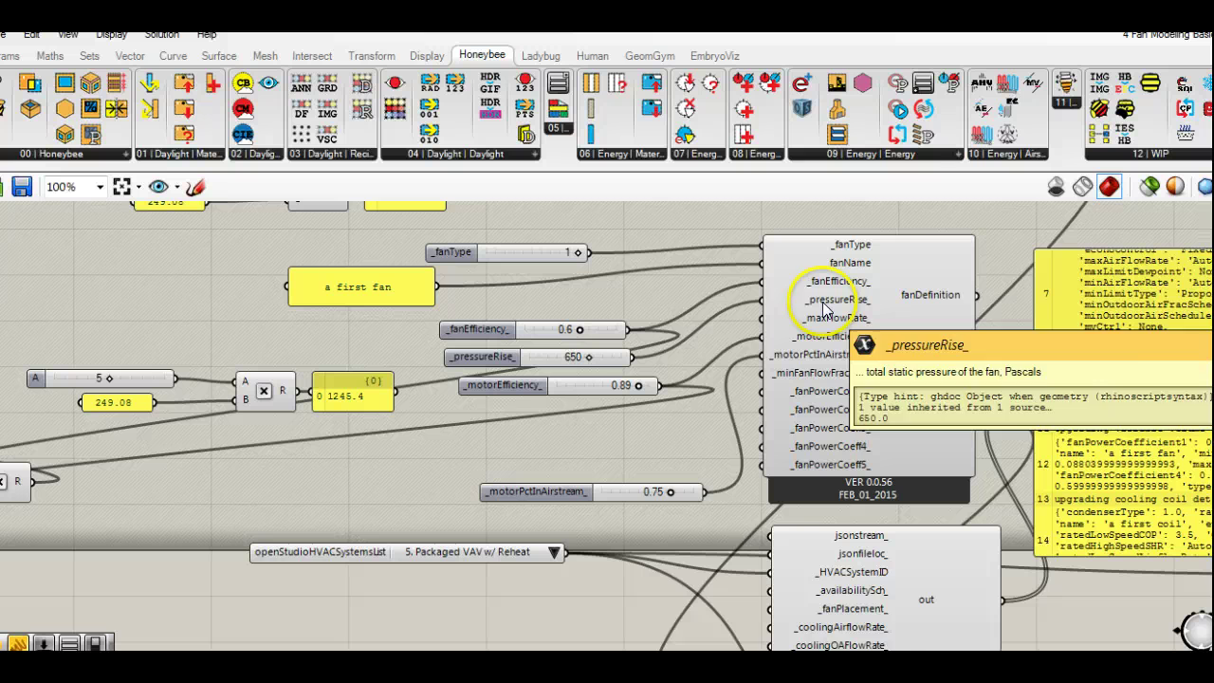
right_drag(305, 485, 271, 482)
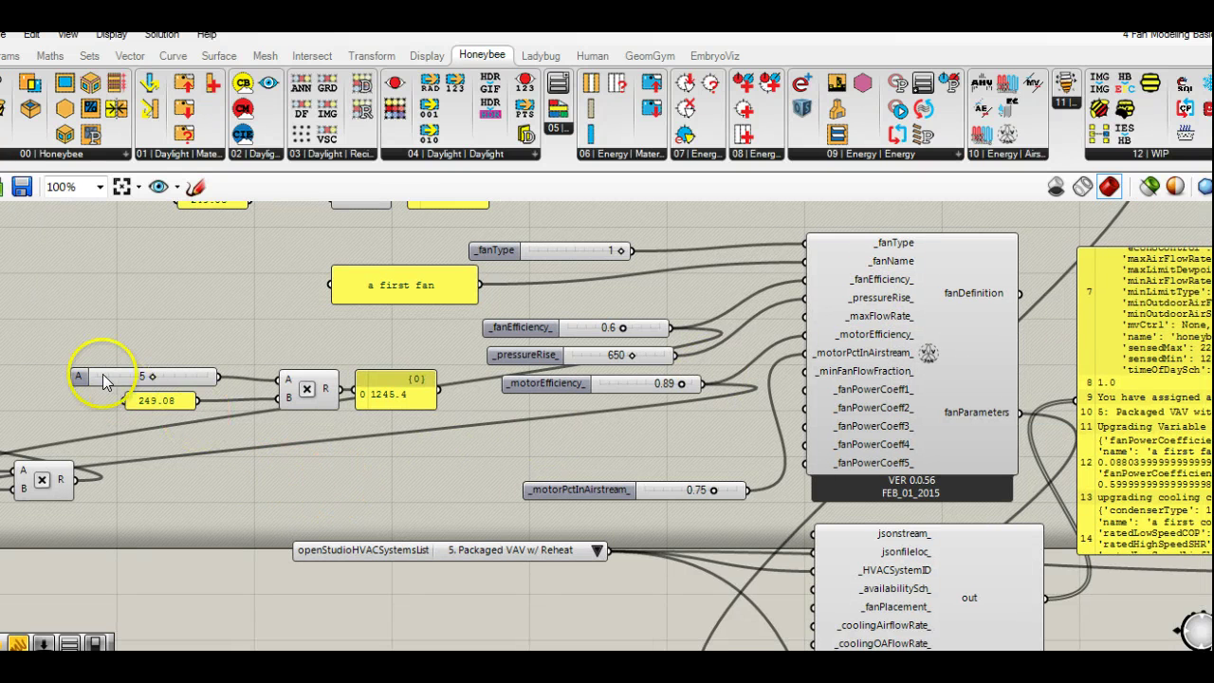
drag(58, 344, 447, 422)
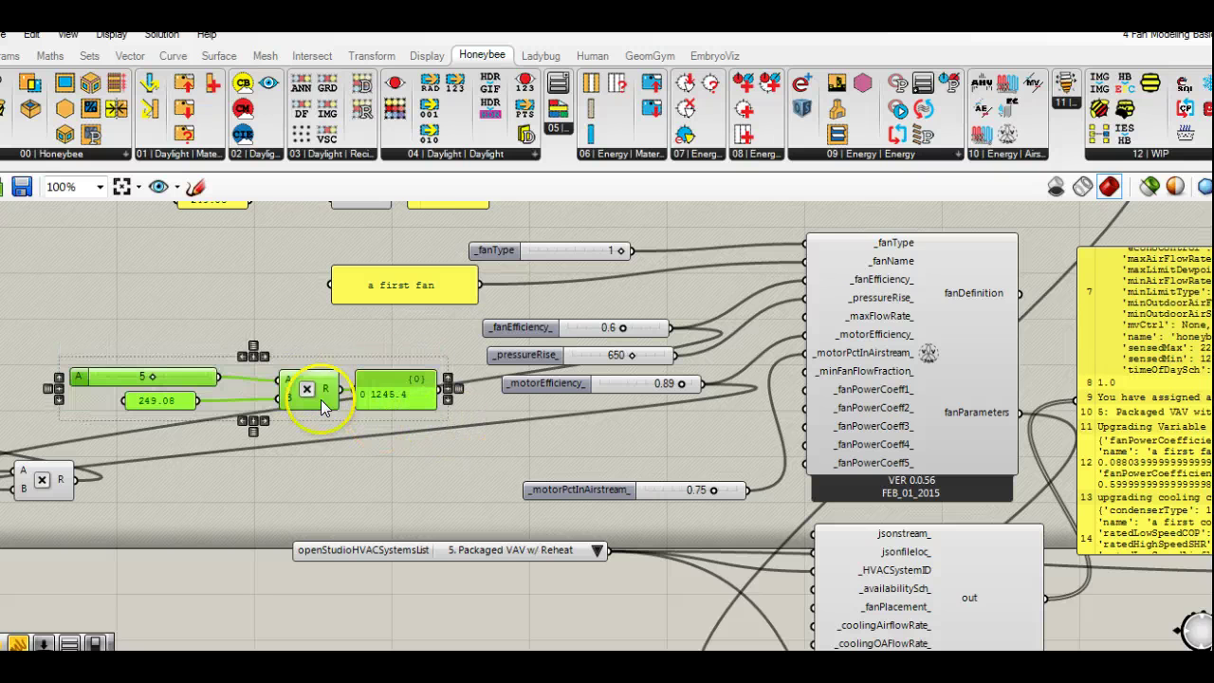
drag(306, 384, 266, 348)
click(345, 414)
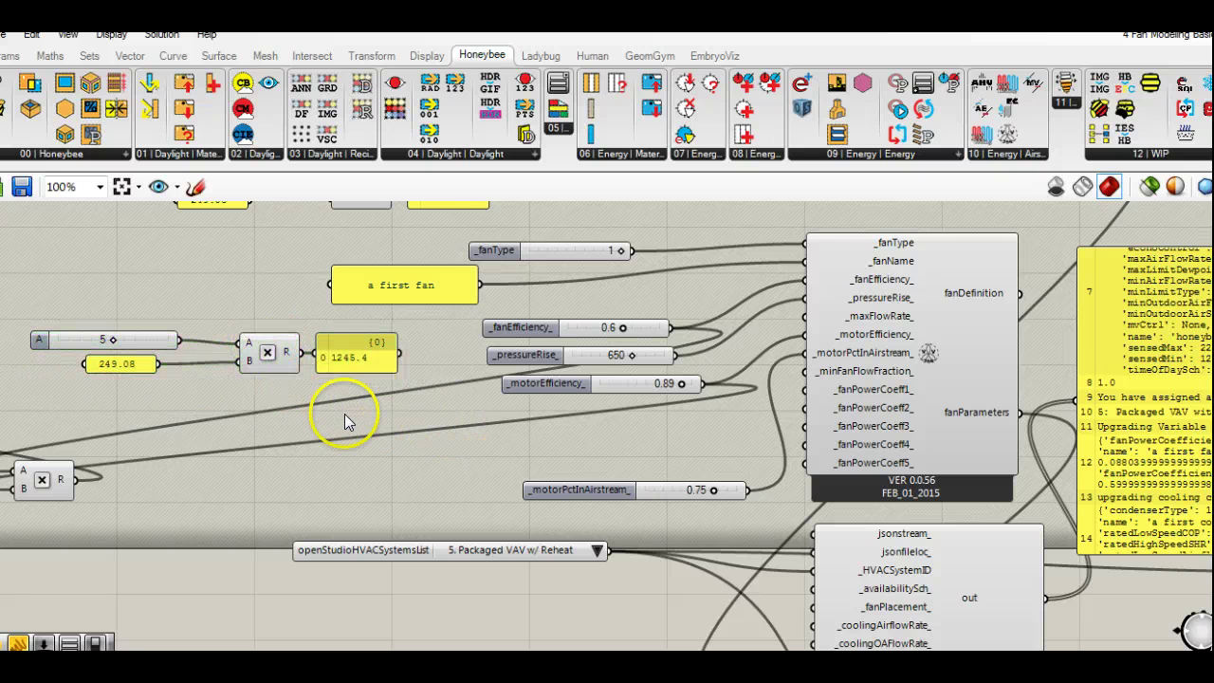
right_drag(182, 385, 225, 394)
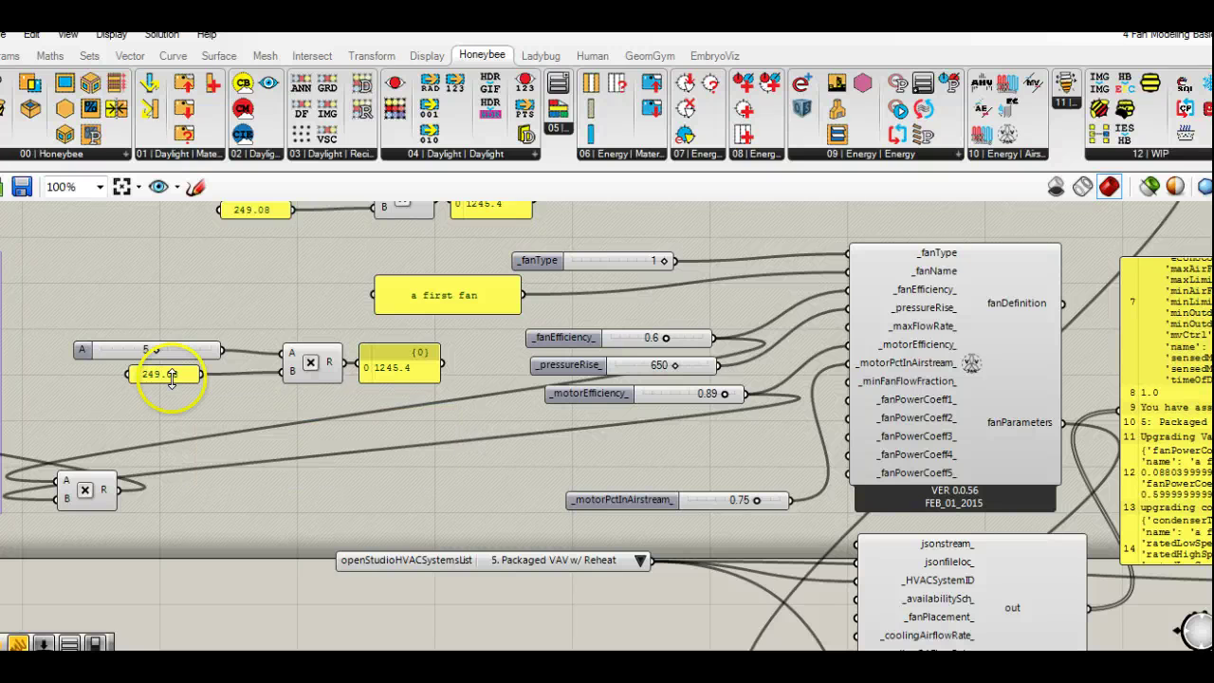
click(172, 416)
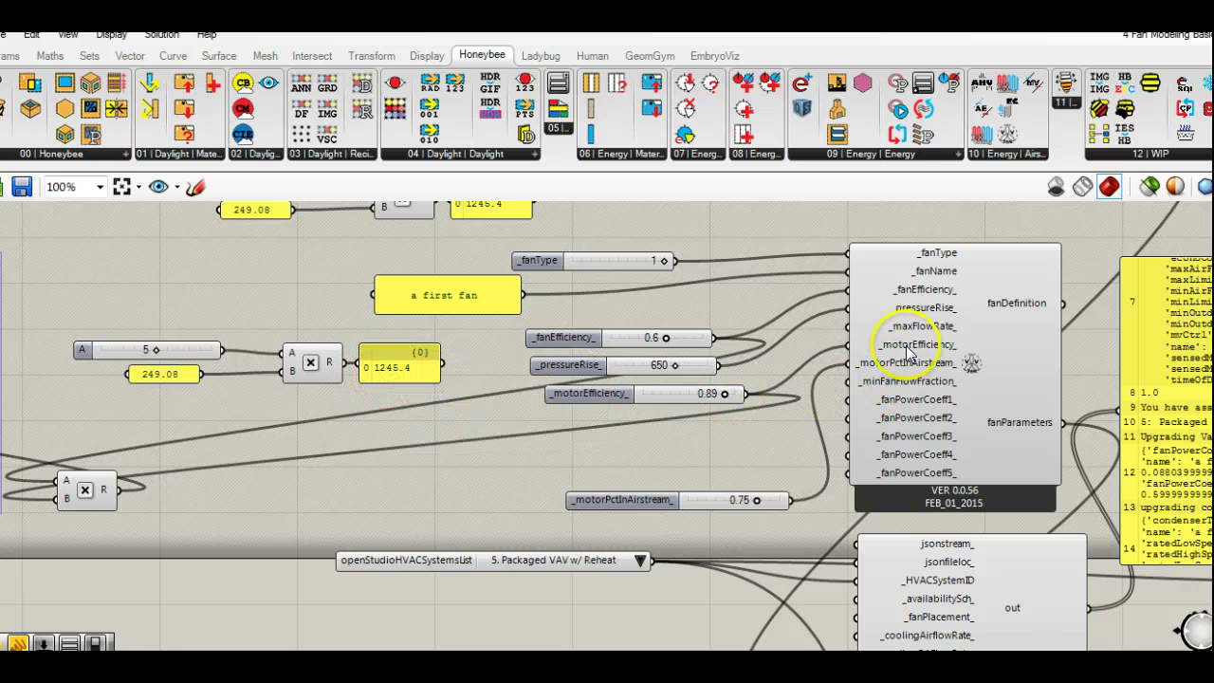
Step: Inspect the fan component's source code and close it without changes
mouse_move(918, 314)
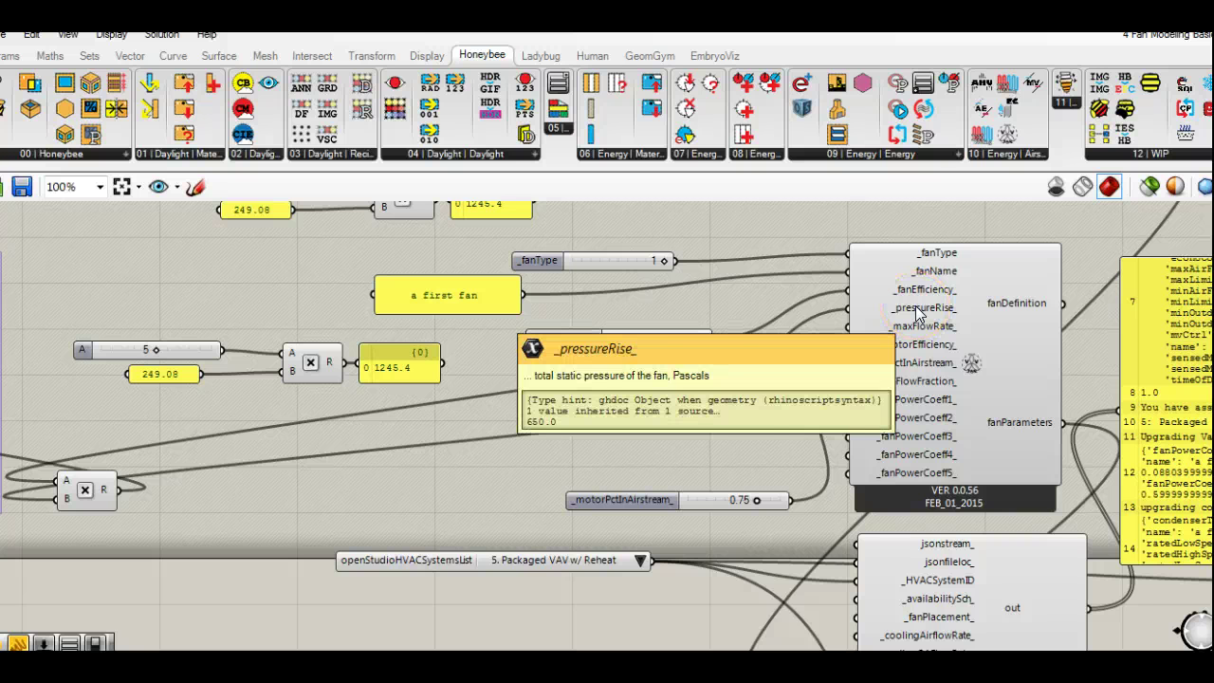
double_click(977, 362)
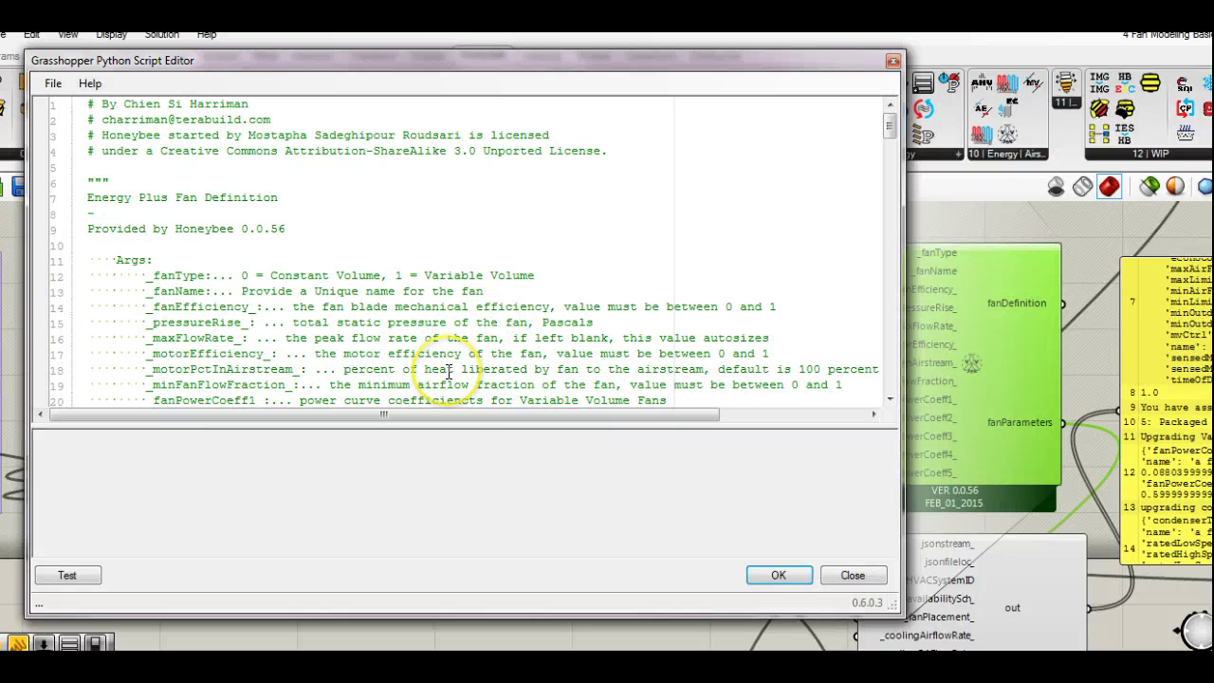
click(840, 576)
right_drag(805, 466, 352, 475)
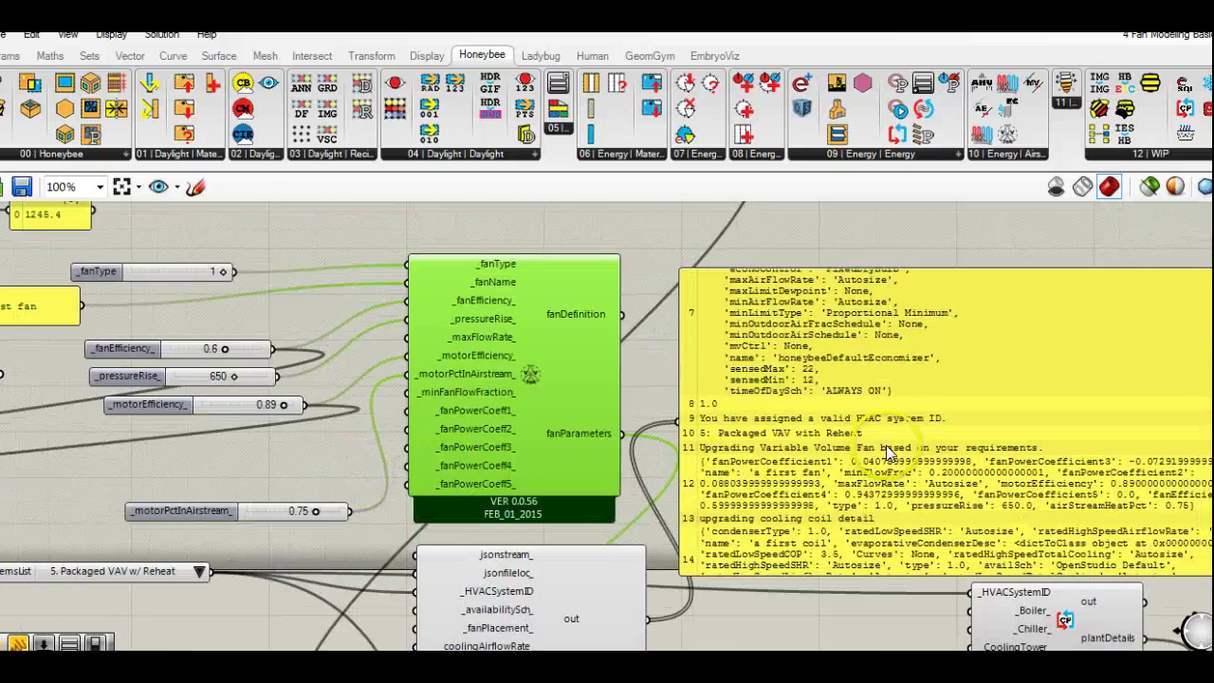
right_drag(730, 434, 616, 431)
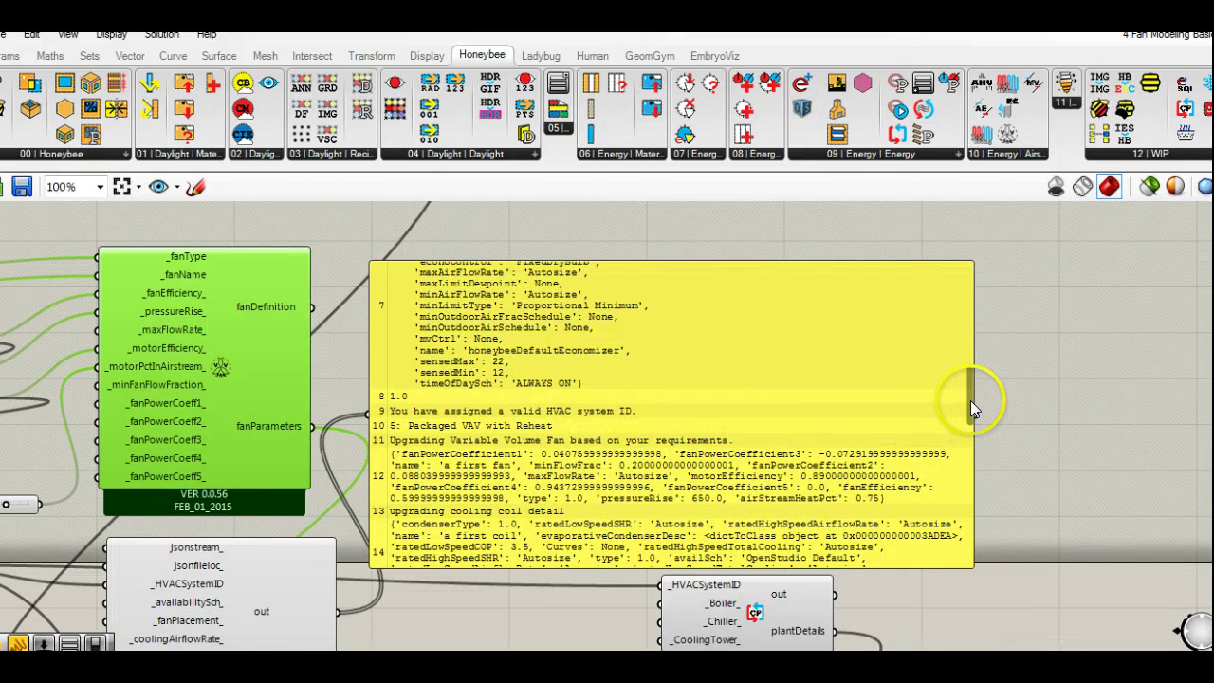
drag(970, 400, 963, 299)
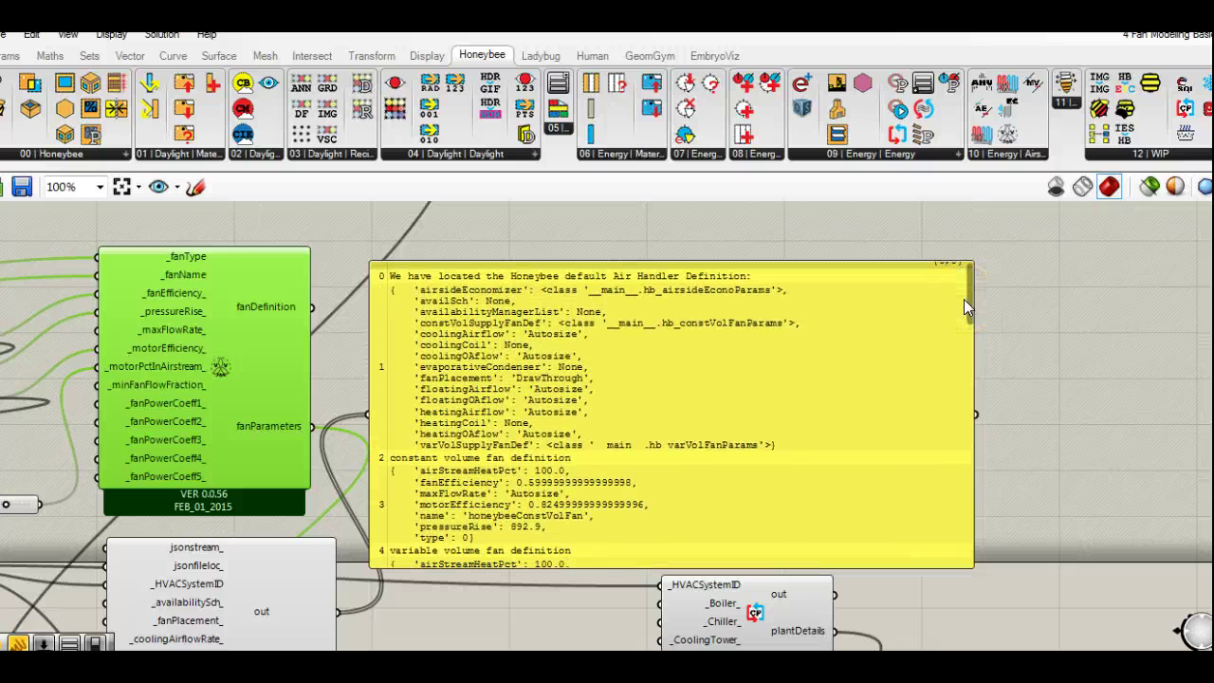
click(459, 294)
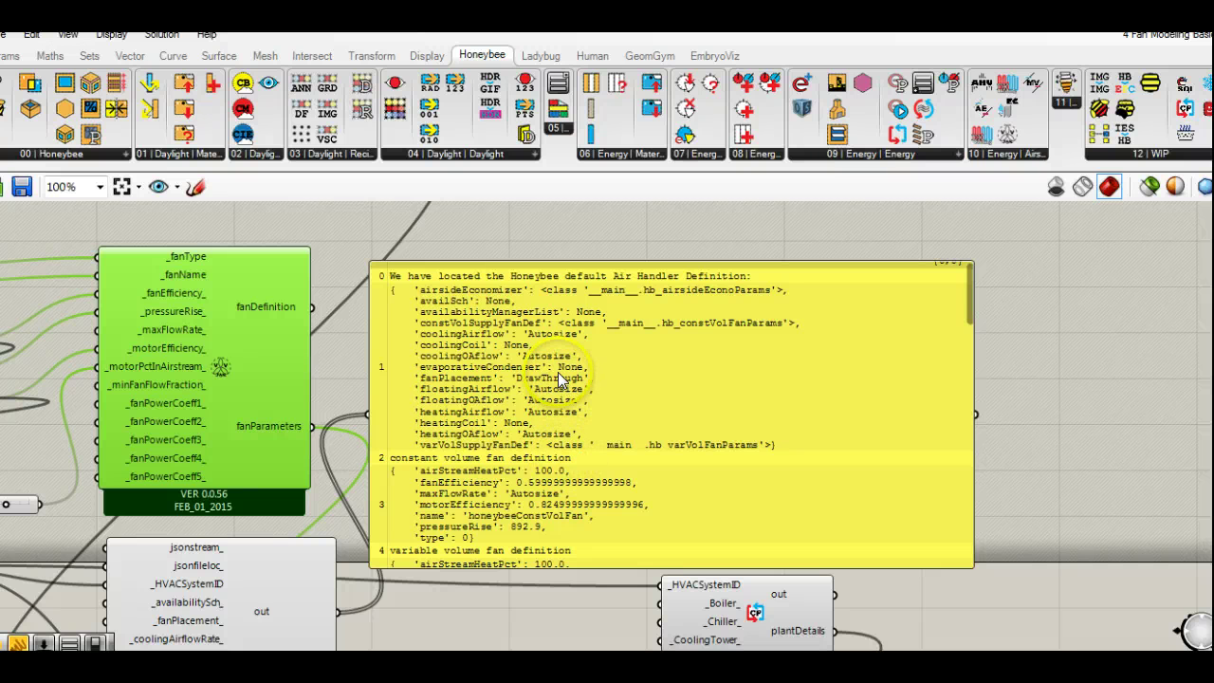
click(562, 515)
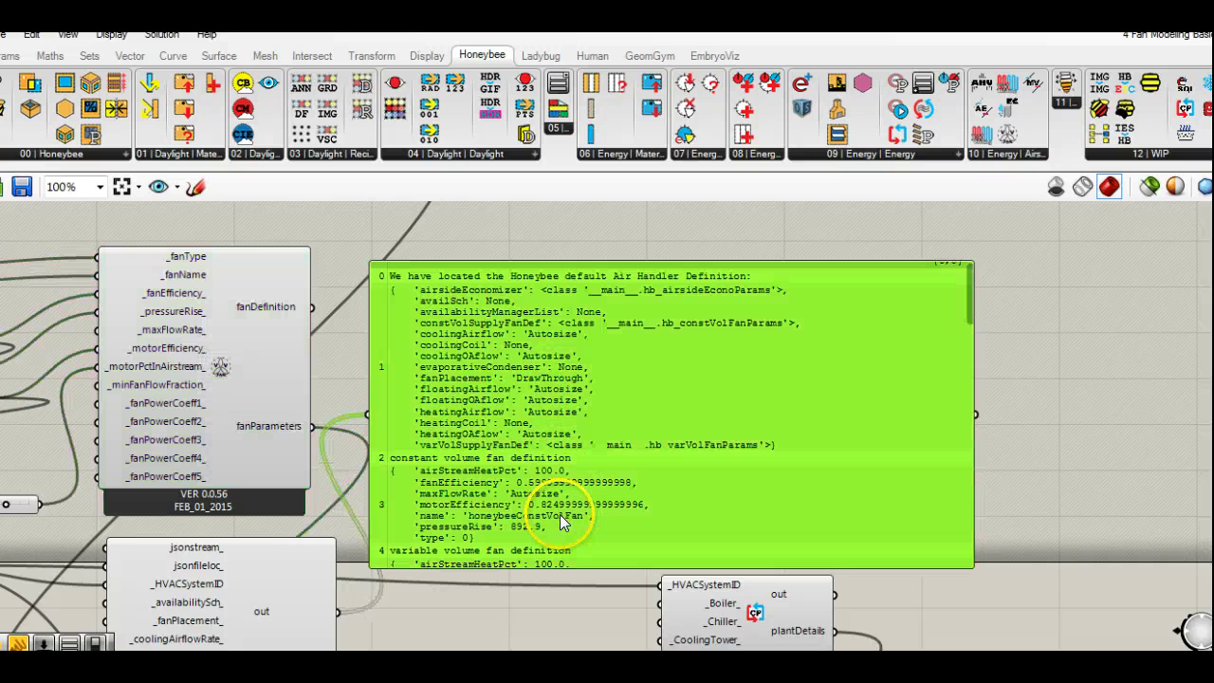
scroll(558, 514, down, 1)
scroll(559, 513, up, 1)
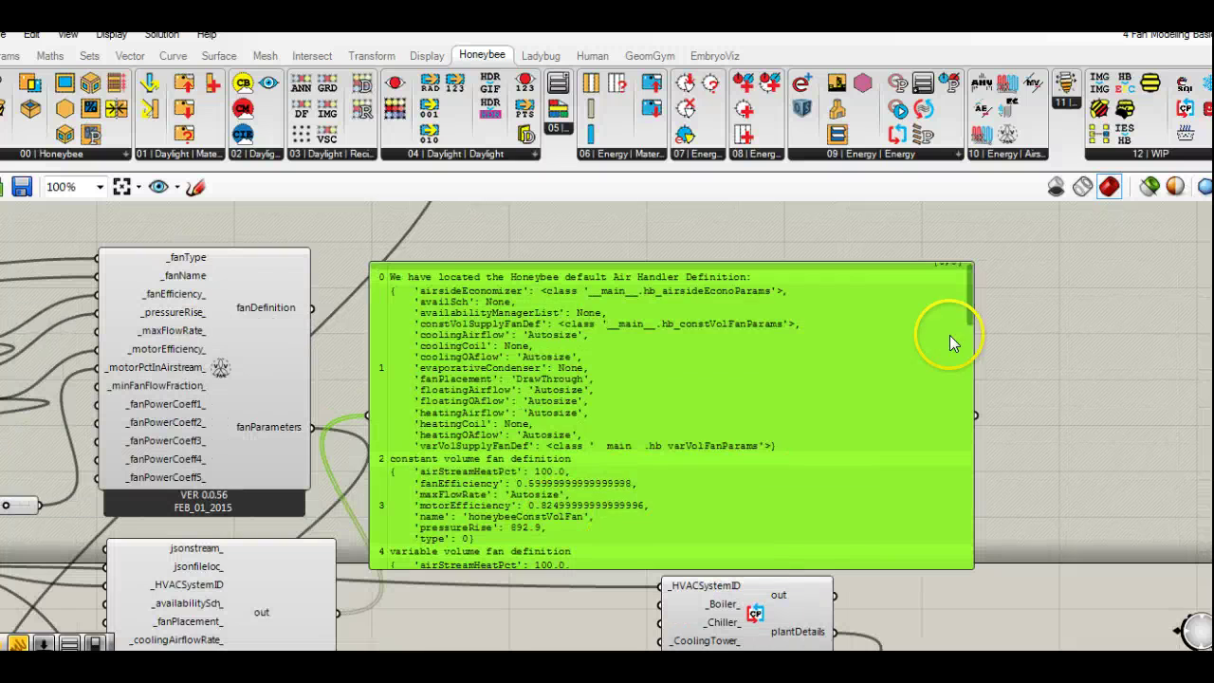
drag(969, 313, 968, 347)
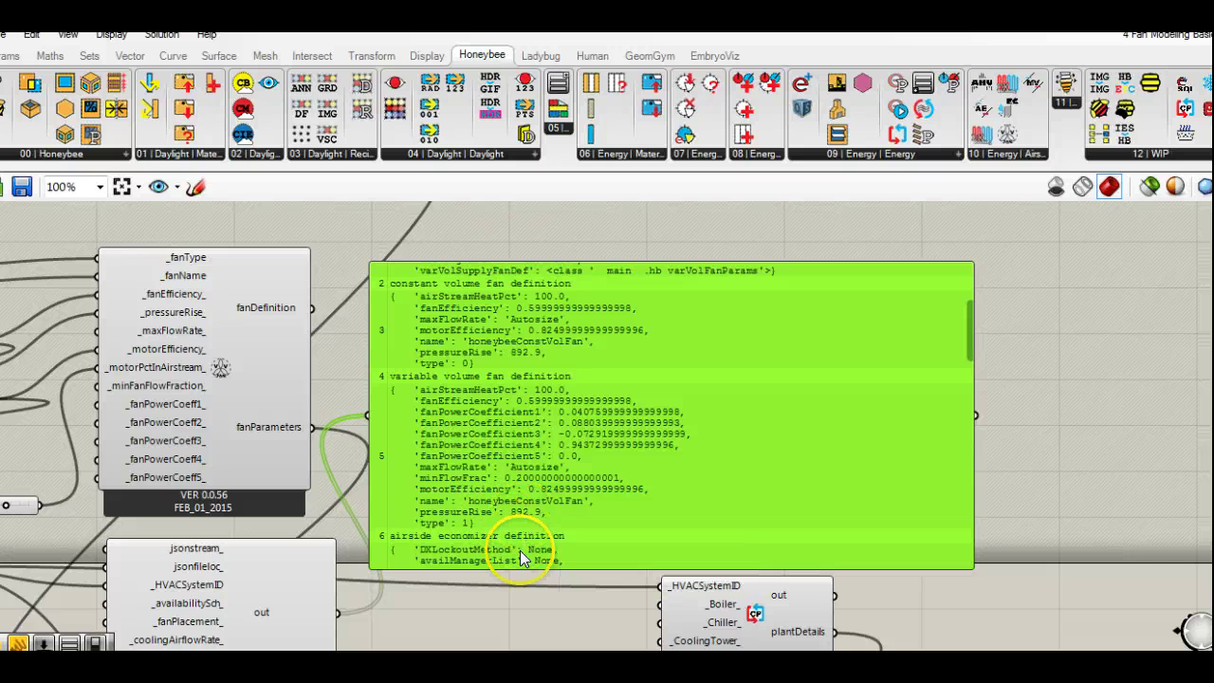
click(498, 584)
scroll(369, 554, down, 3)
right_drag(215, 538, 550, 496)
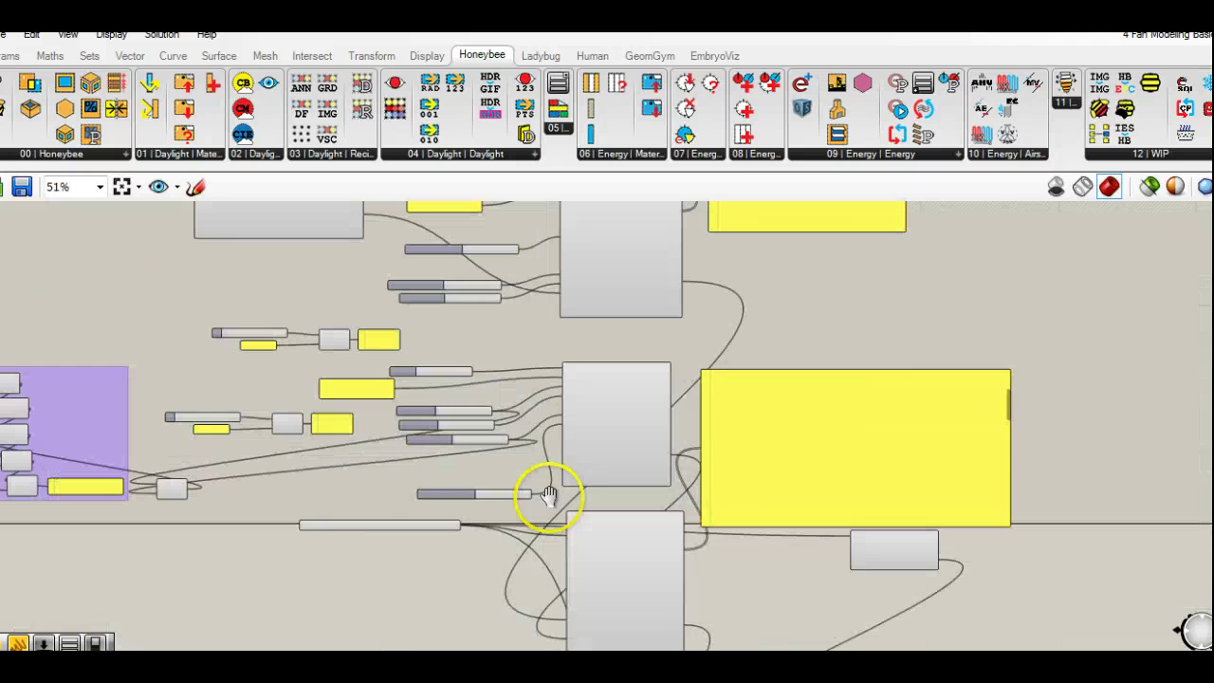
scroll(320, 464, up, 4)
scroll(316, 413, down, 1)
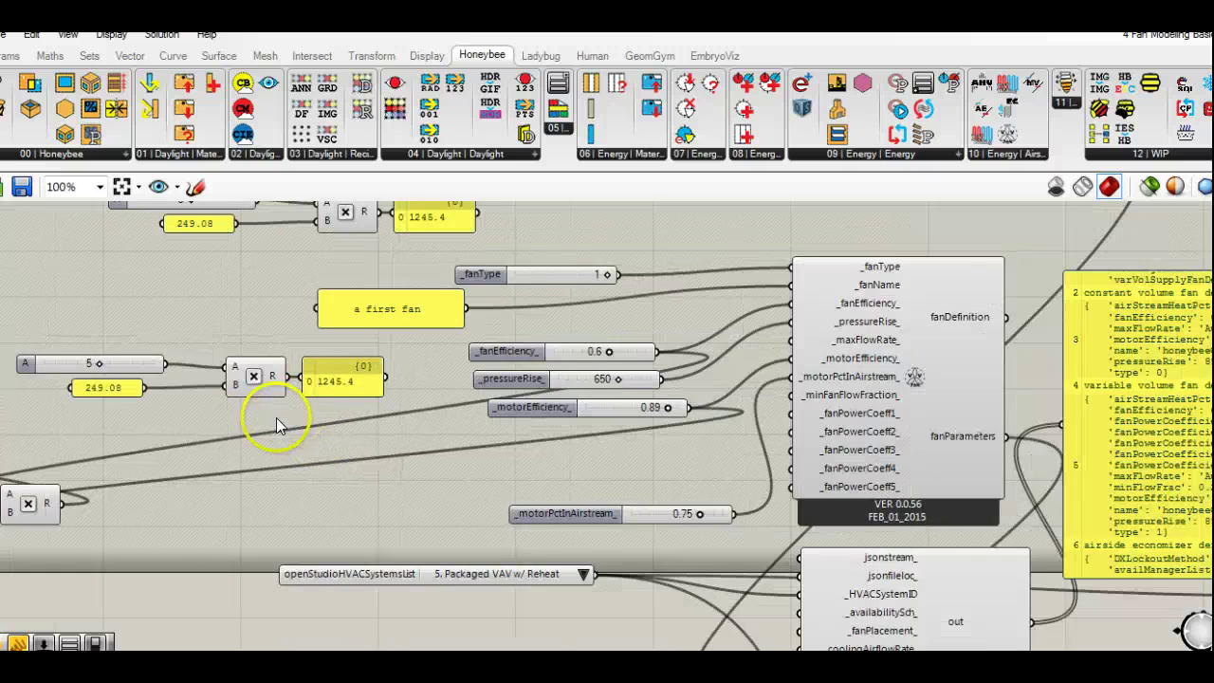
right_drag(276, 418, 357, 436)
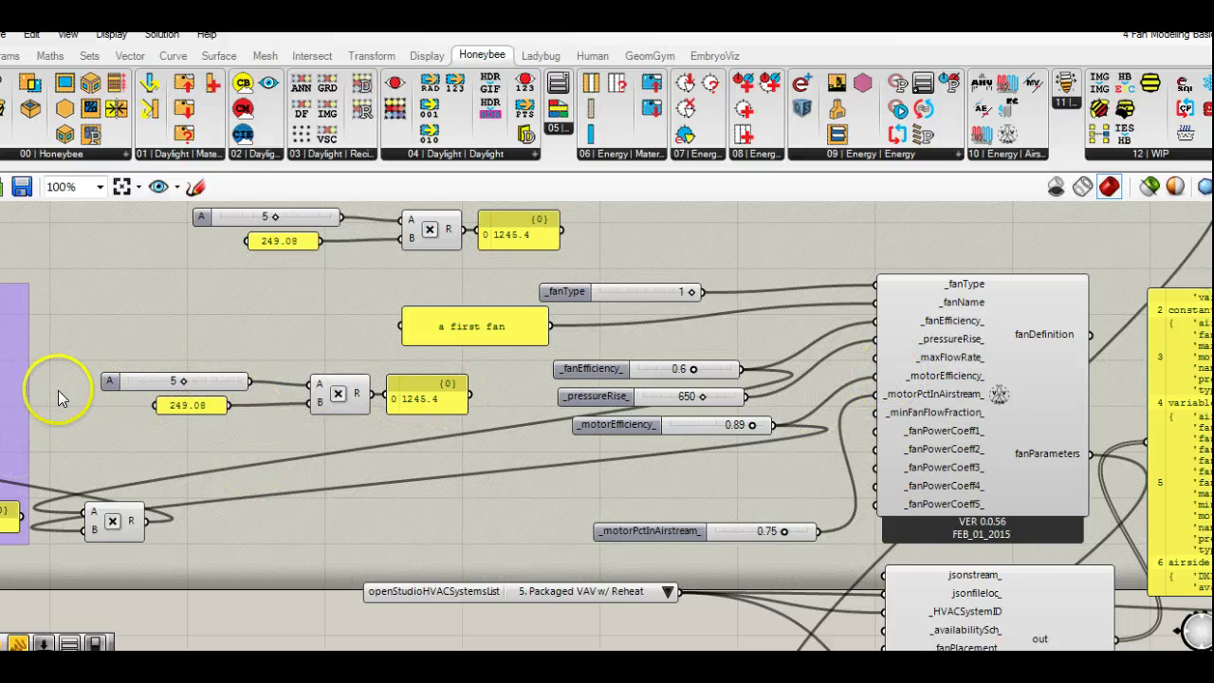
Step: Wire the 1245.4 panel into _pressureRise_, lower the _fanEfficiency_ slider and check the fan's error
mouse_move(186, 386)
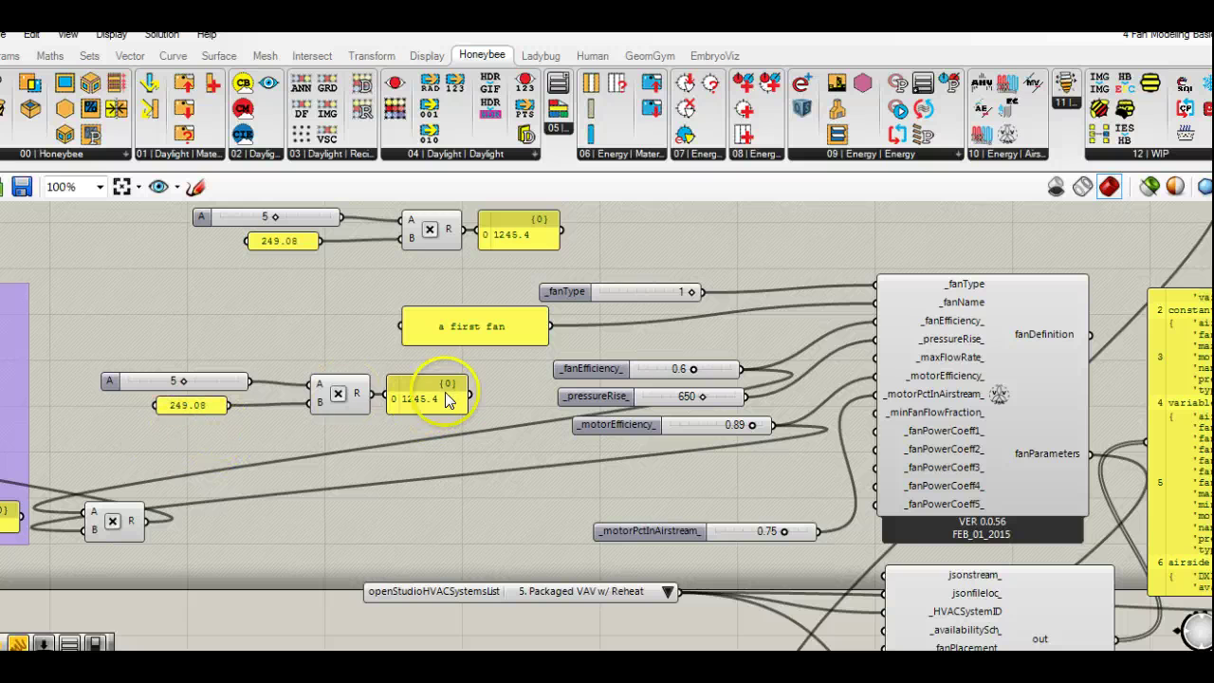
drag(471, 397, 875, 338)
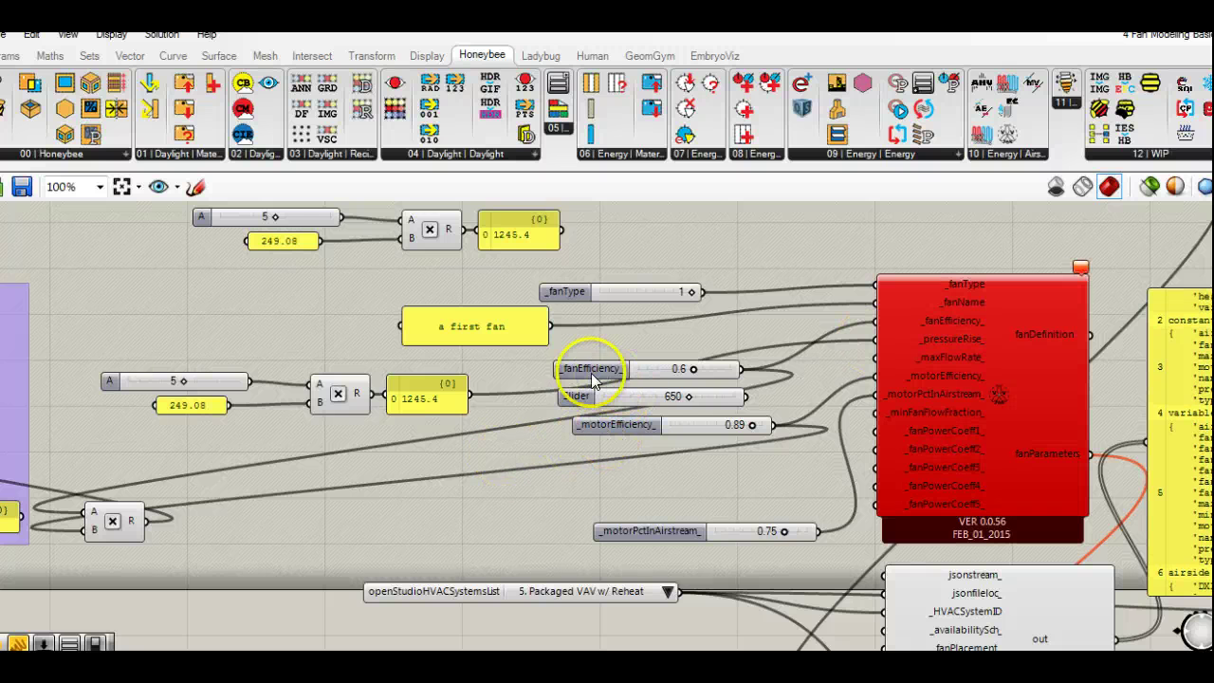
drag(586, 376, 583, 487)
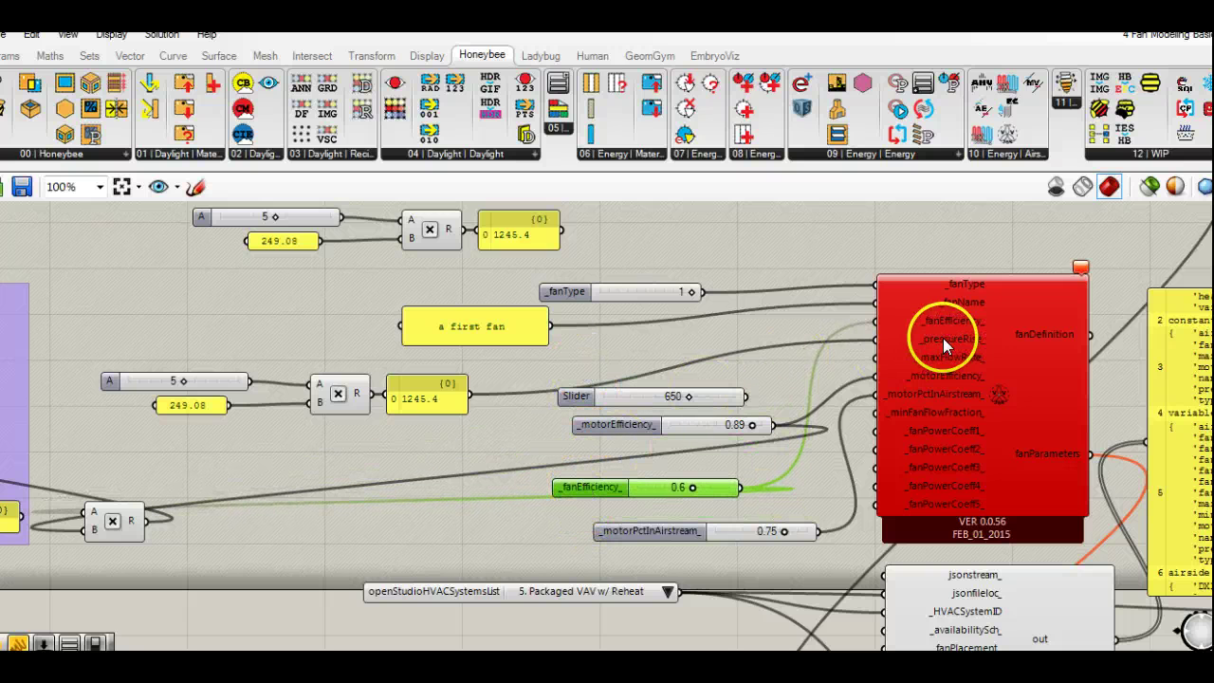
mouse_move(946, 338)
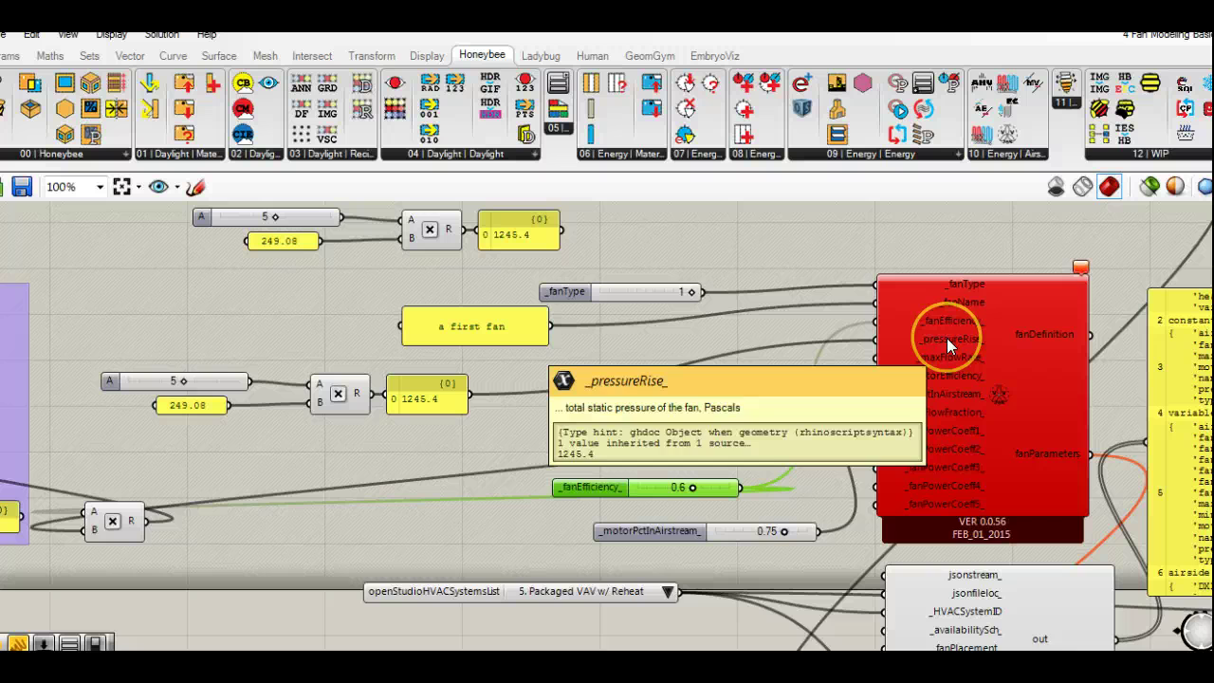
right_drag(1008, 338, 784, 353)
mouse_move(855, 284)
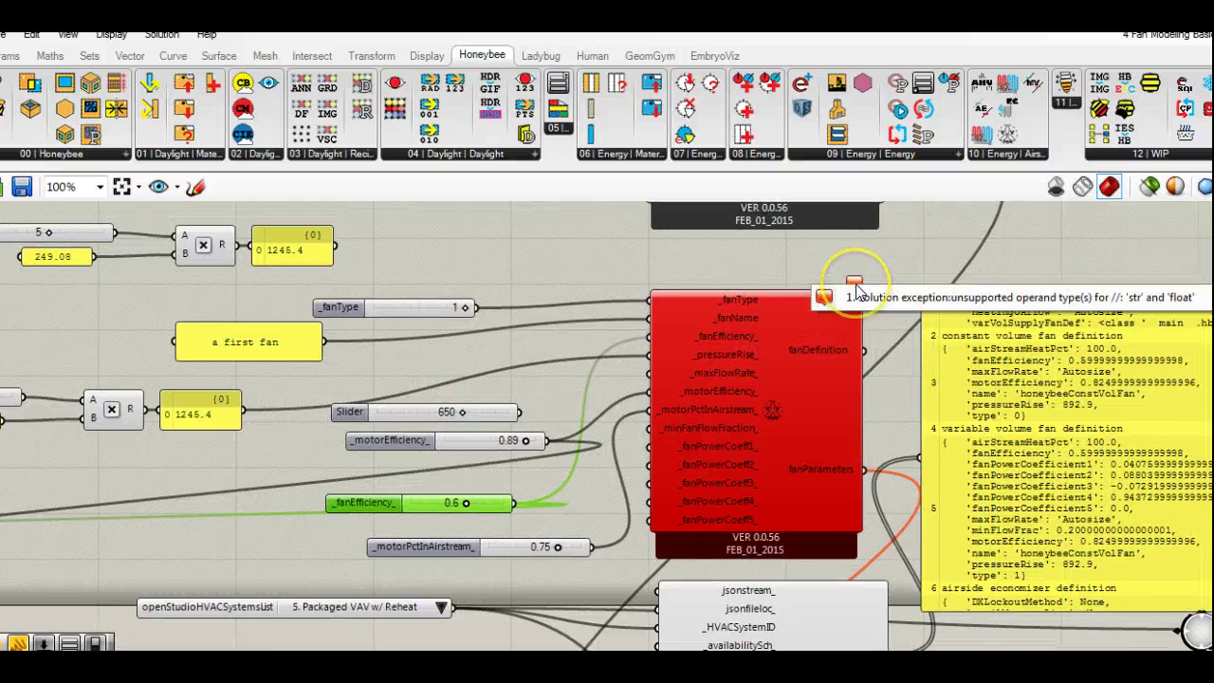
click(401, 369)
Step: Connect the multiplication result directly to _pressureRise_ and delete the 1245.4 panel
right_drag(269, 394, 432, 360)
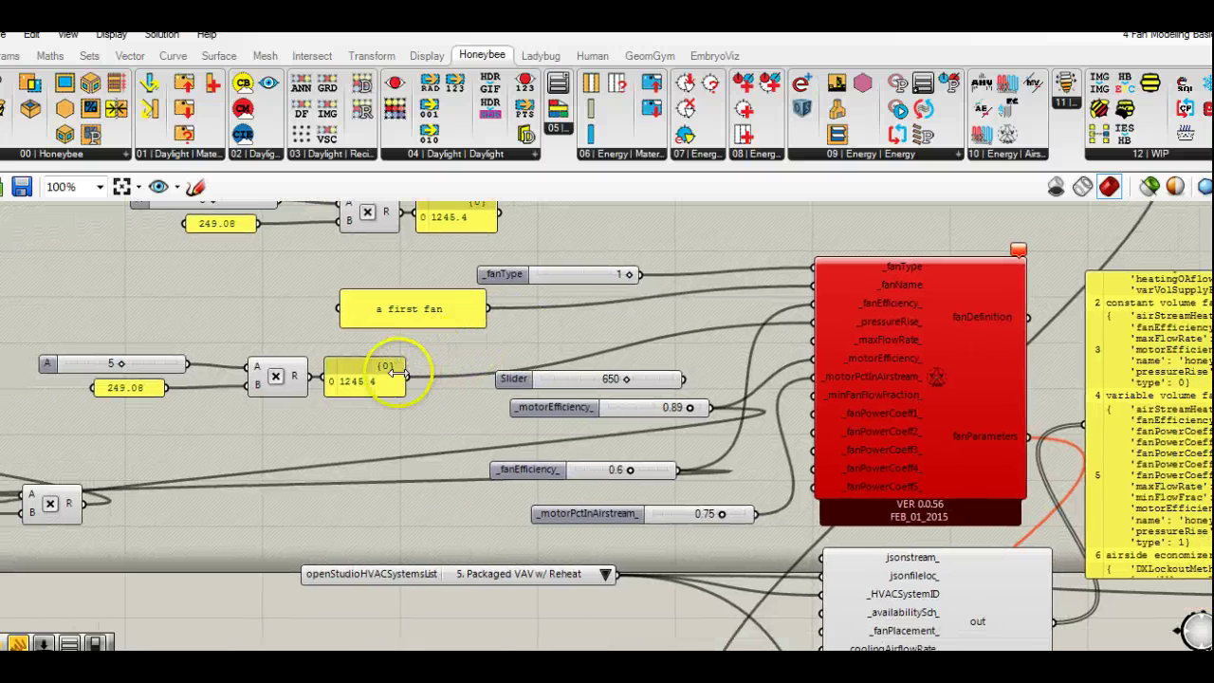
right_click(395, 379)
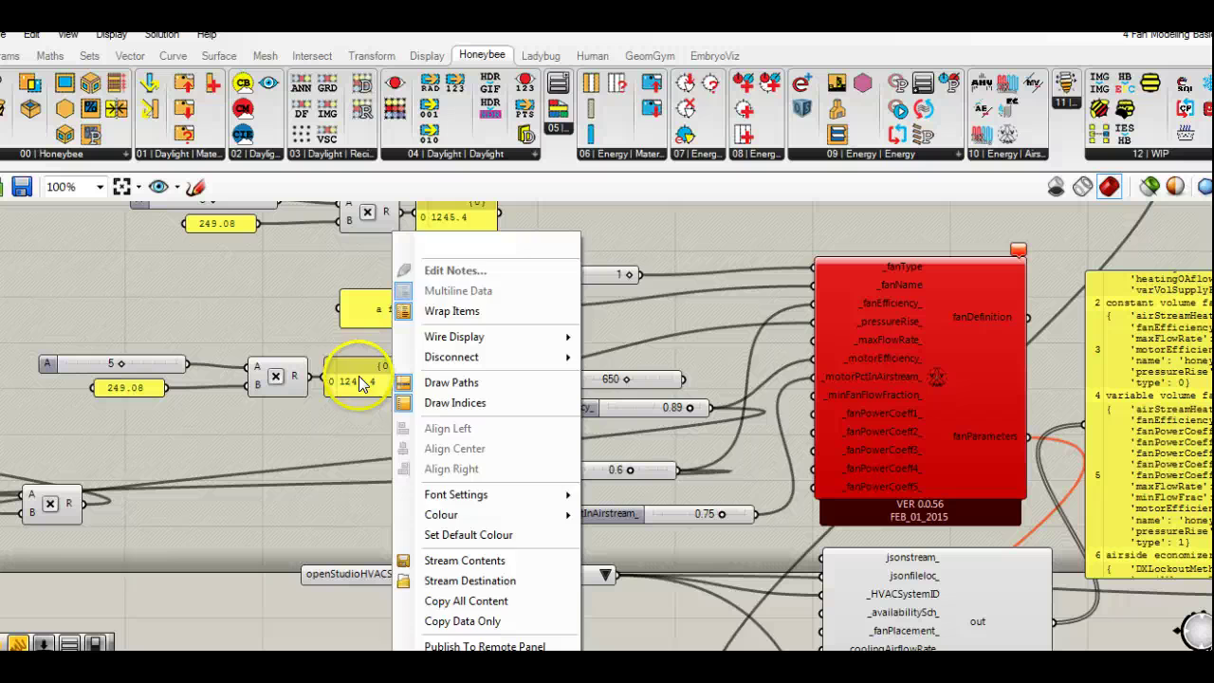
click(334, 412)
drag(316, 379, 811, 328)
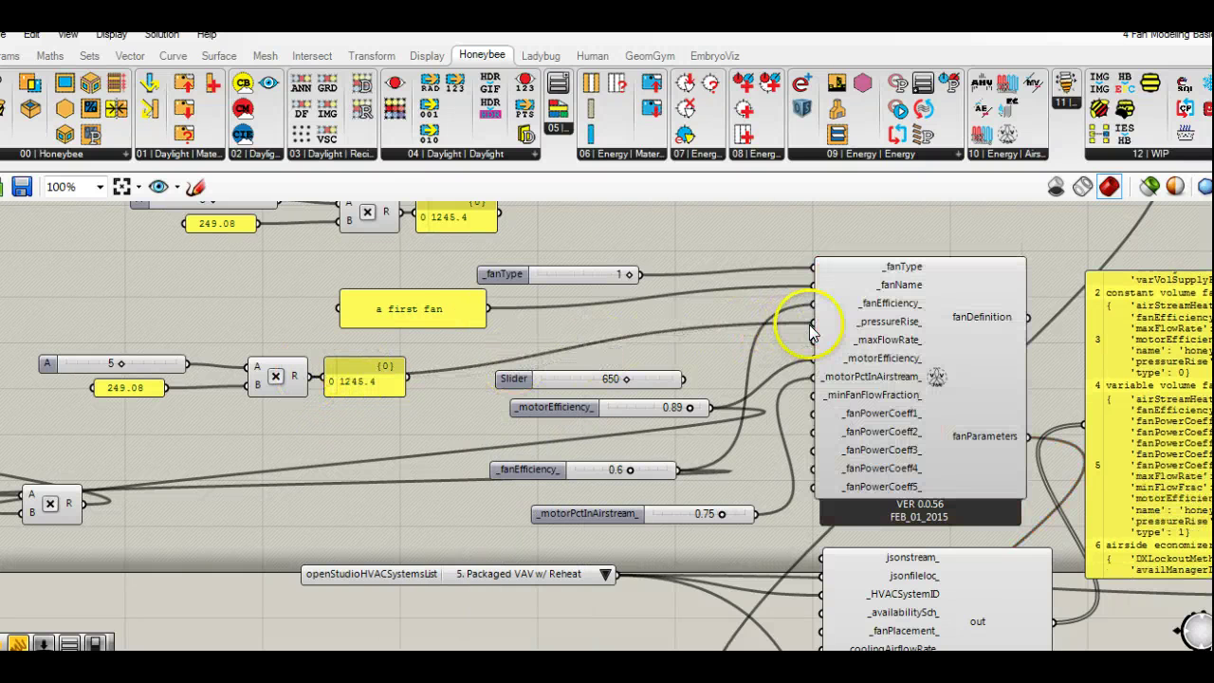
click(357, 389)
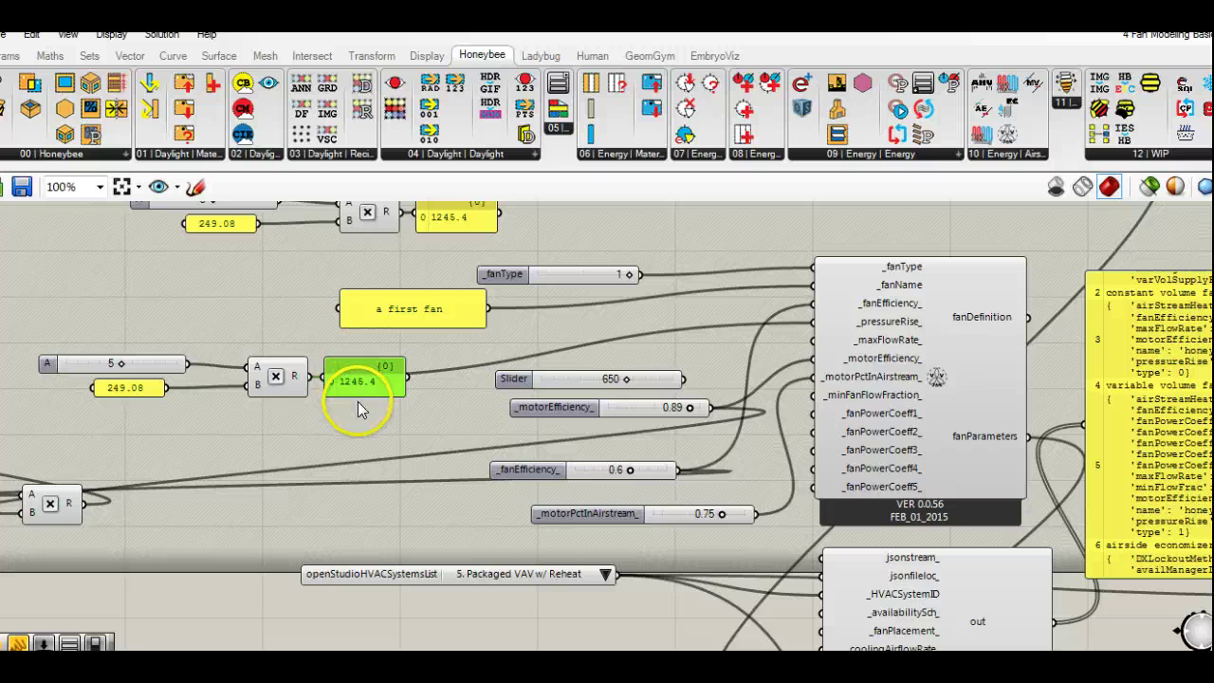
key(Delete)
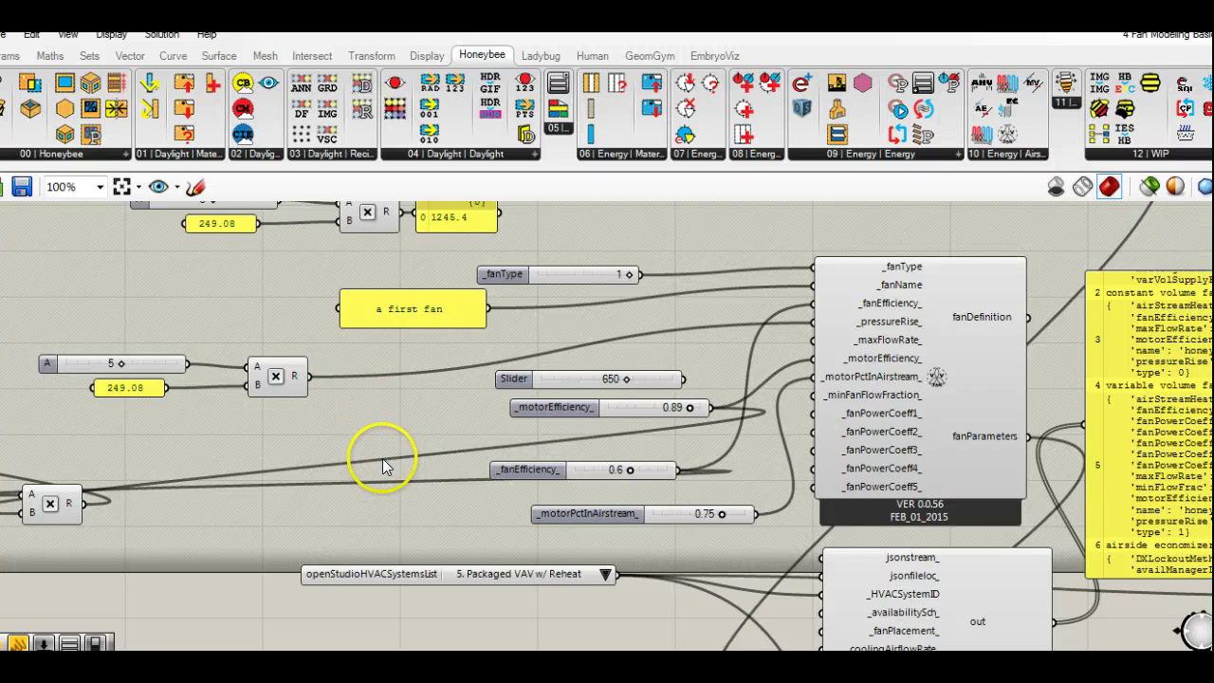
Step: Delete the unused 650 pressure slider and place _fanEfficiency_ beside _motorEfficiency_
click(513, 379)
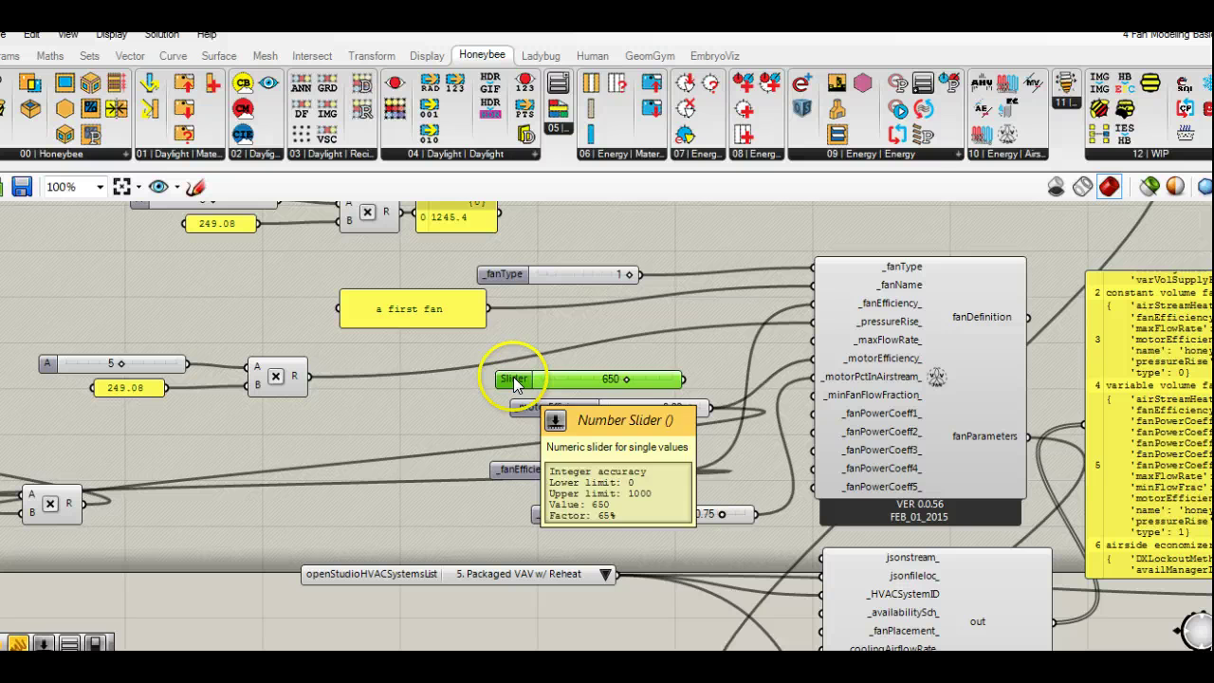
key(Delete)
drag(529, 412, 452, 420)
drag(508, 474, 466, 446)
Step: Review the purple fan power group and wire its 4.552601 result into the multiplication's A input
right_drag(276, 433, 340, 424)
right_drag(98, 417, 738, 414)
right_drag(174, 420, 486, 424)
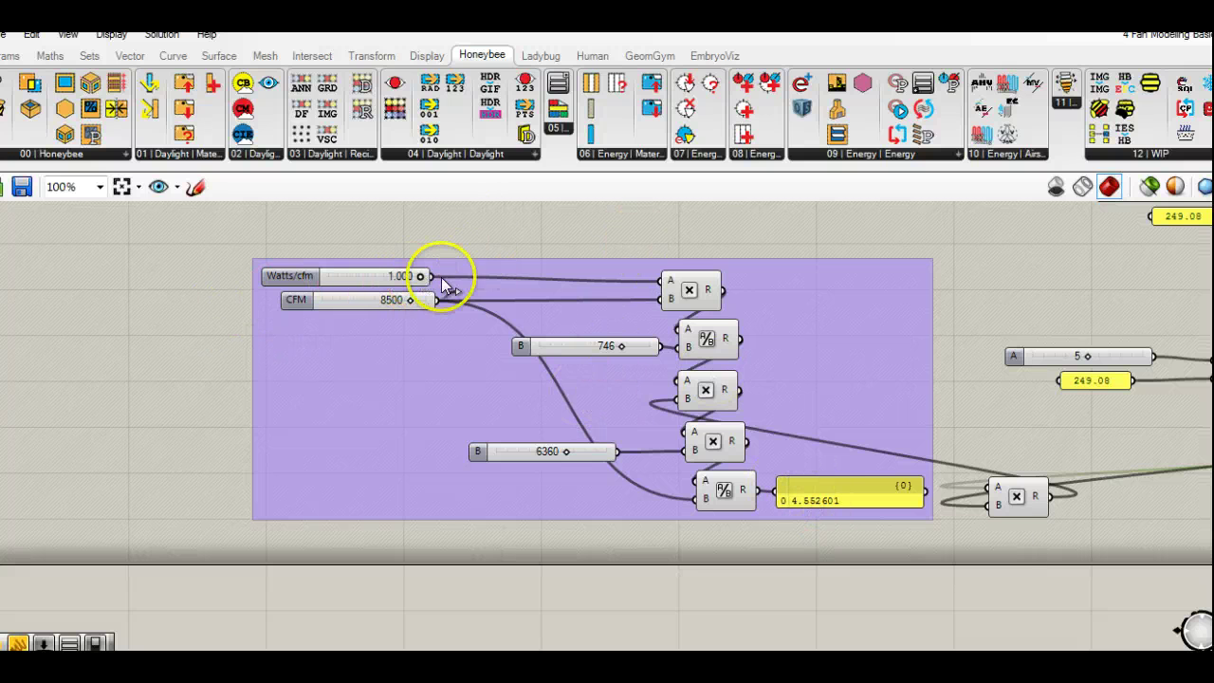
right_drag(962, 420, 379, 428)
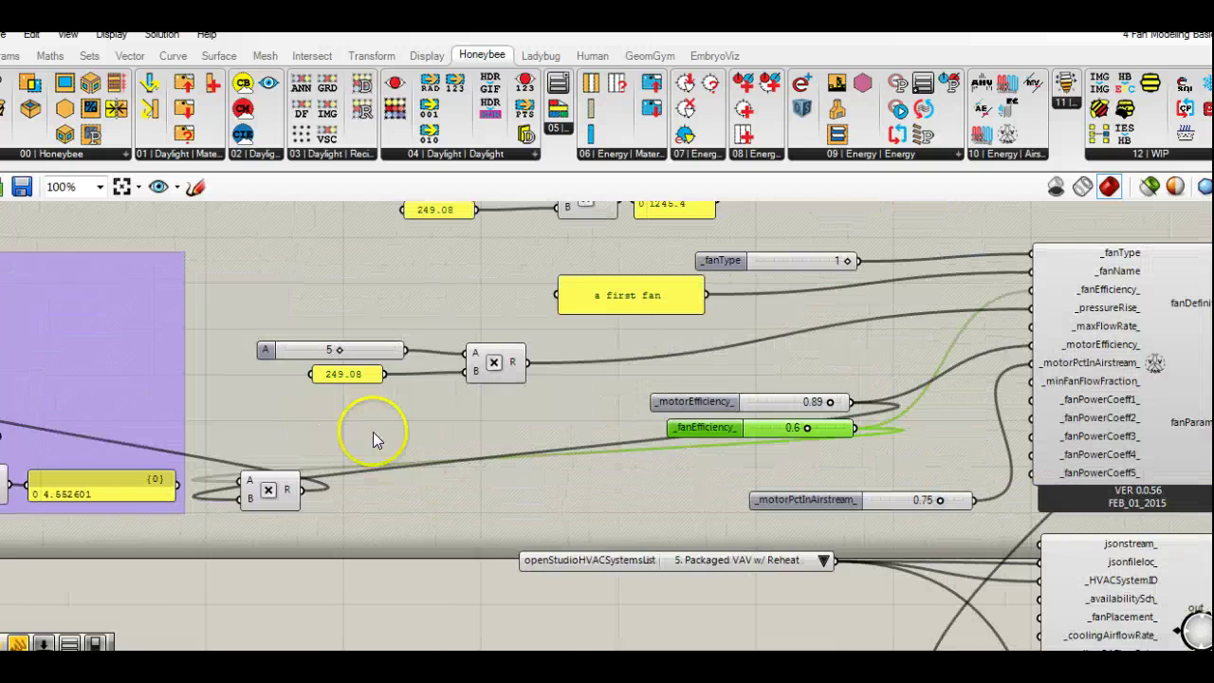
drag(620, 429, 605, 394)
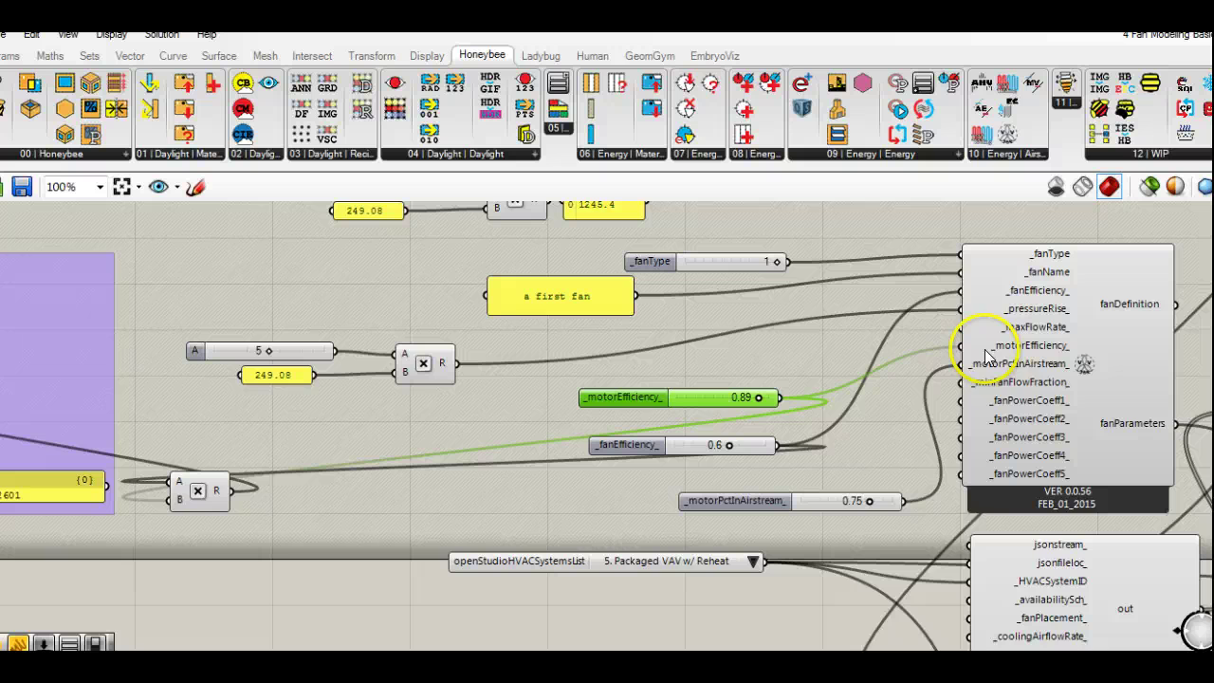
right_drag(183, 495, 474, 482)
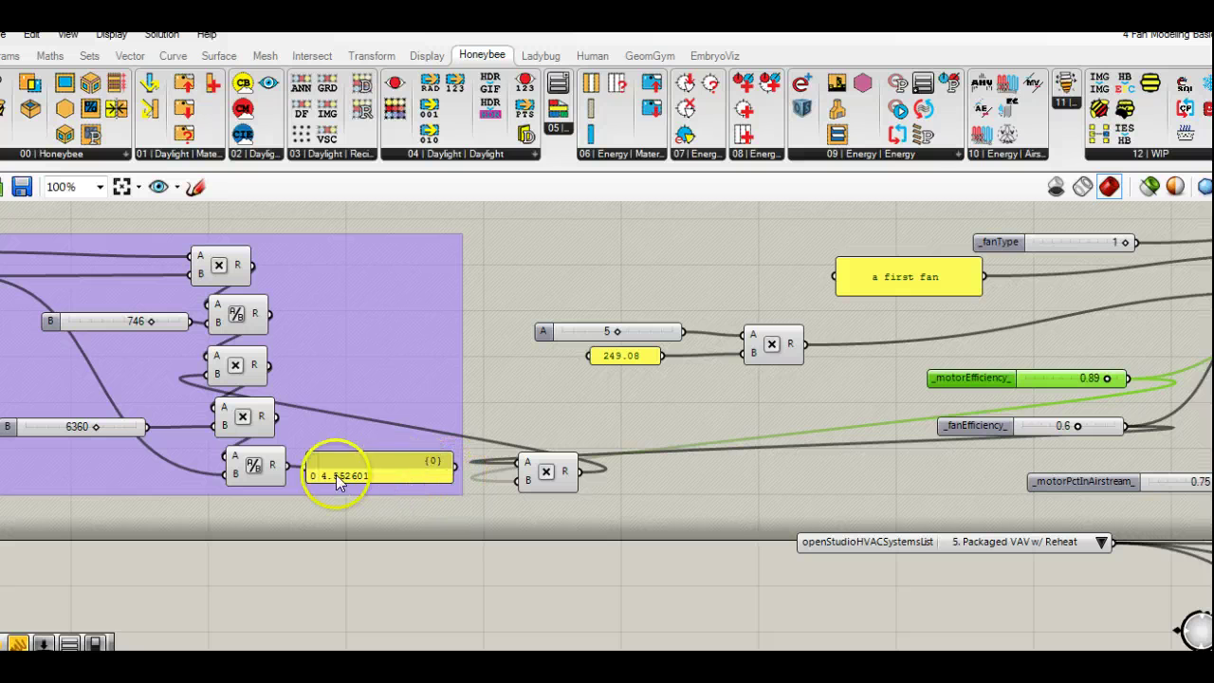
drag(284, 465, 733, 337)
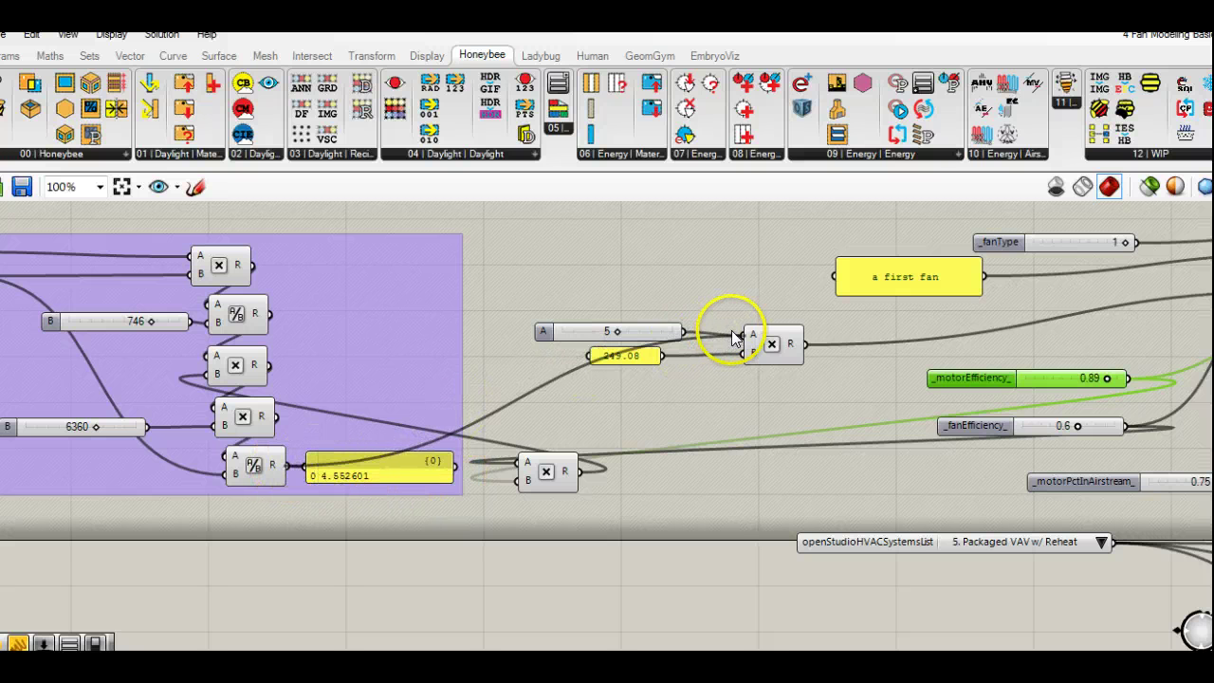
Step: Add a short Panel beside the multiplication to display its 1133.961742 result
double_click(853, 389)
text(panel)
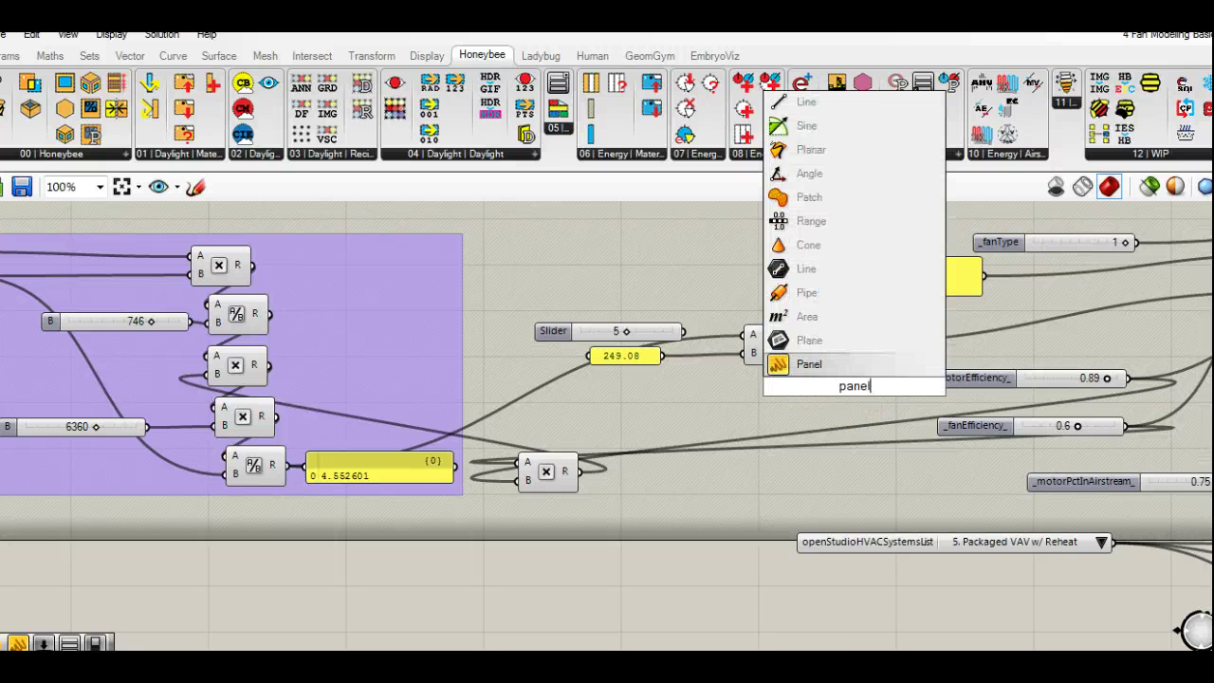
key(Return)
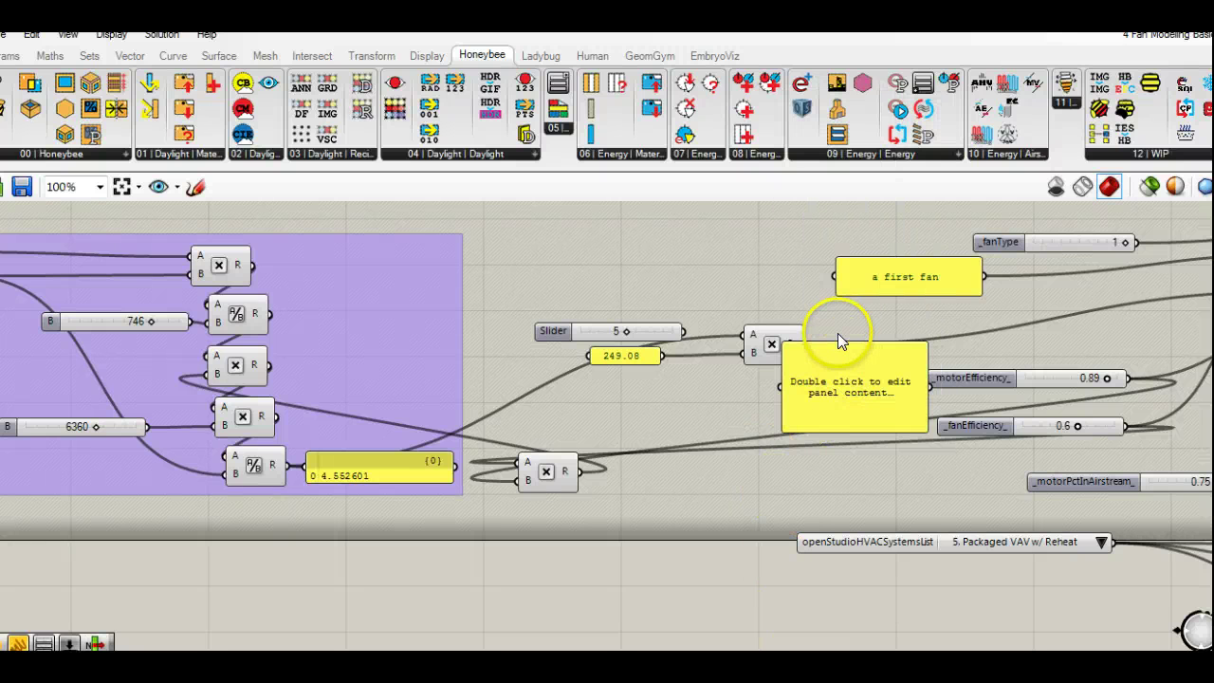
drag(838, 343, 797, 387)
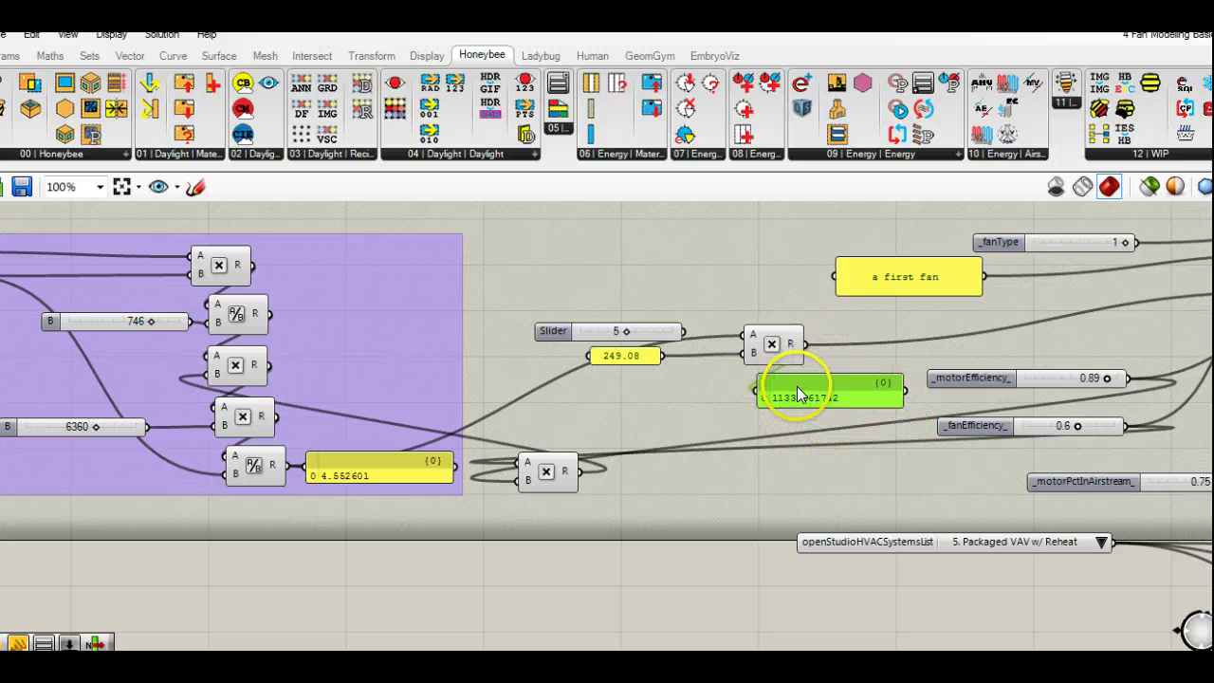
right_drag(371, 398, 558, 423)
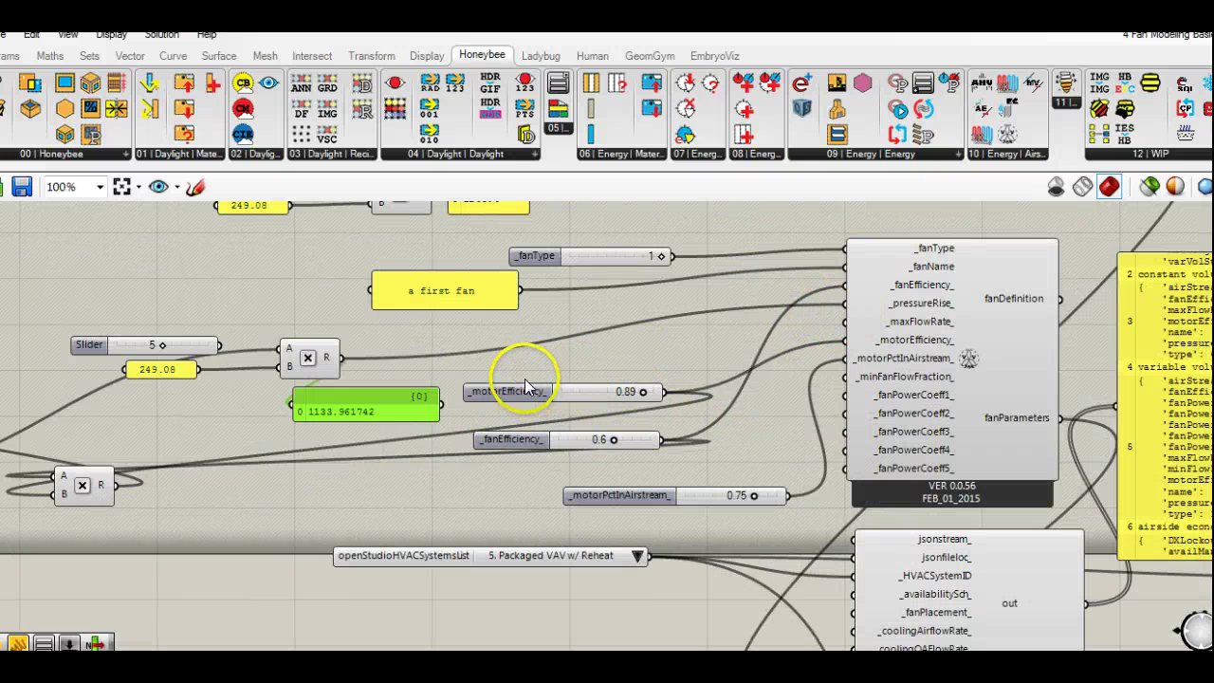
drag(527, 393, 529, 387)
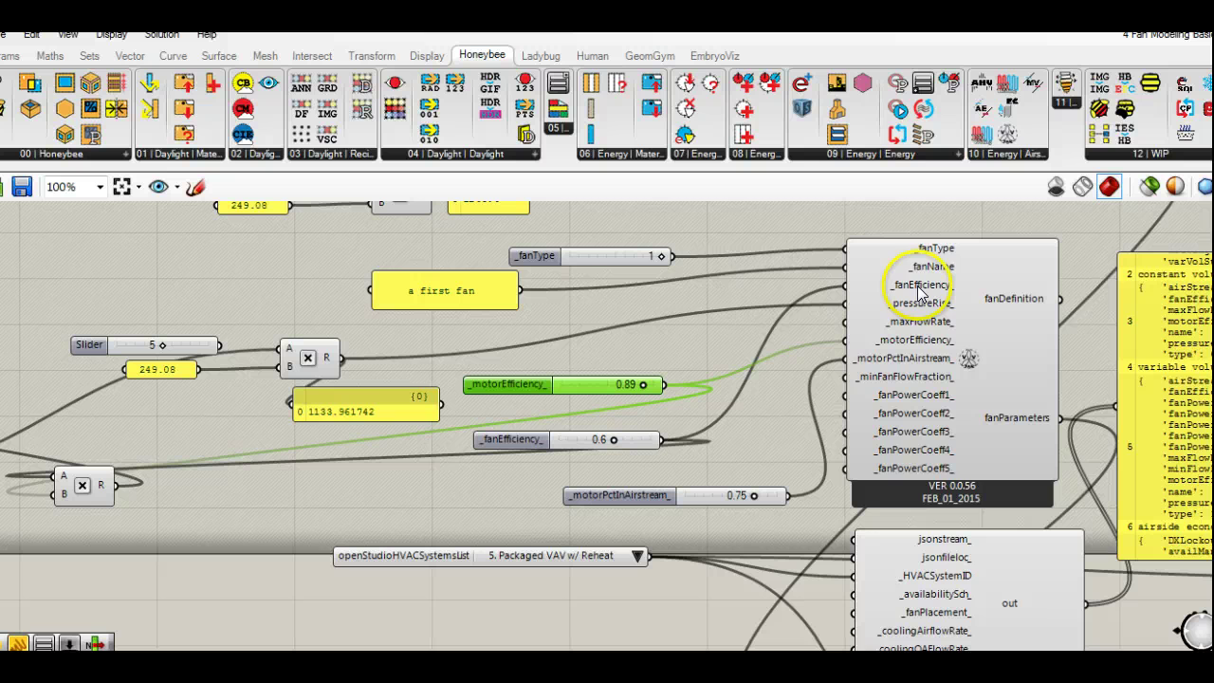
right_drag(1100, 370, 384, 358)
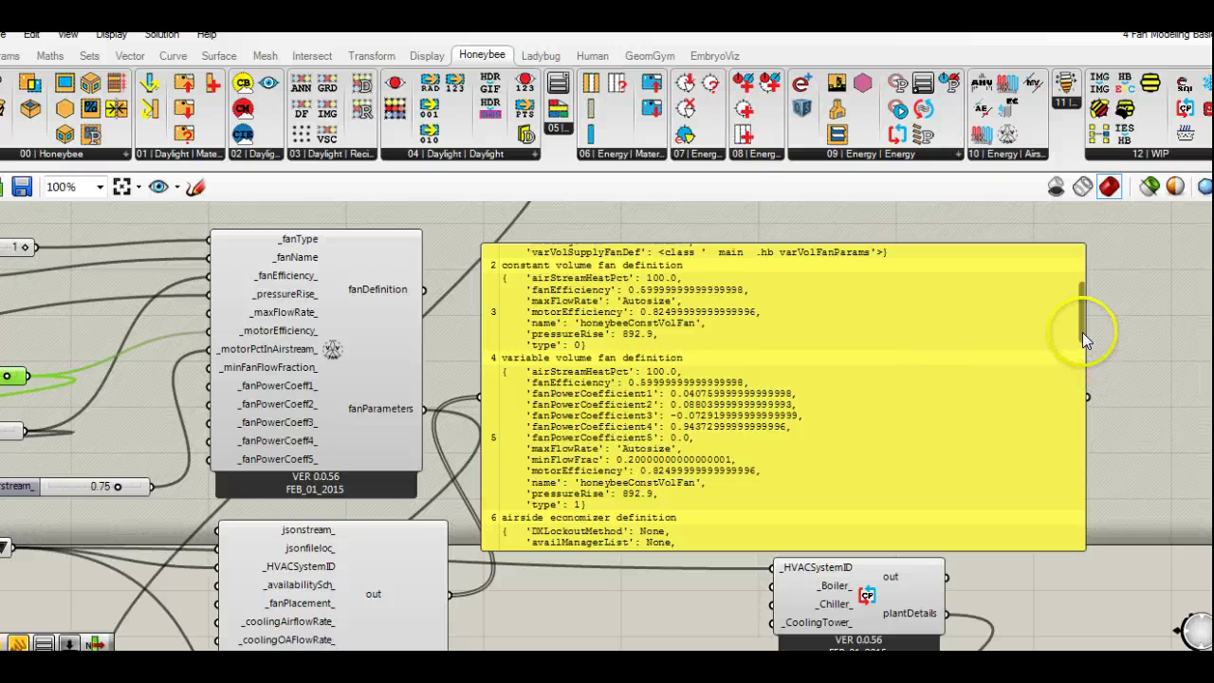
mouse_move(1082, 332)
mouse_down()
mouse_move(1081, 291)
mouse_move(1083, 339)
mouse_up()
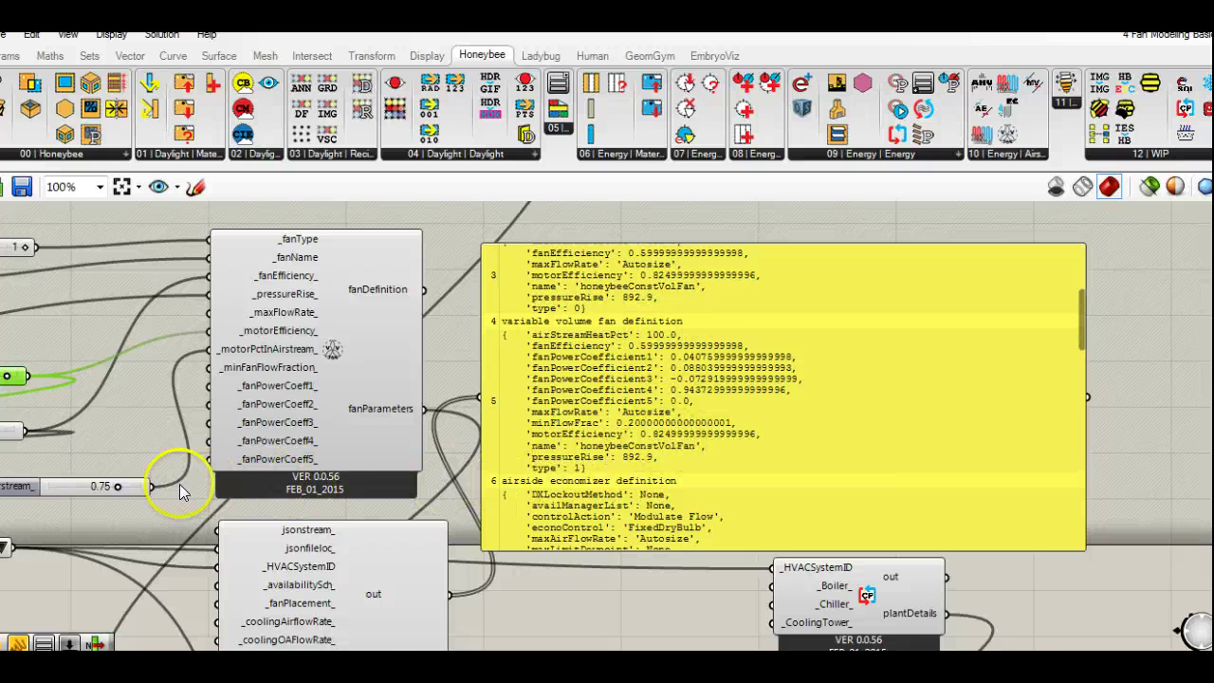
right_drag(180, 479, 548, 490)
right_drag(184, 501, 480, 497)
right_drag(343, 494, 406, 496)
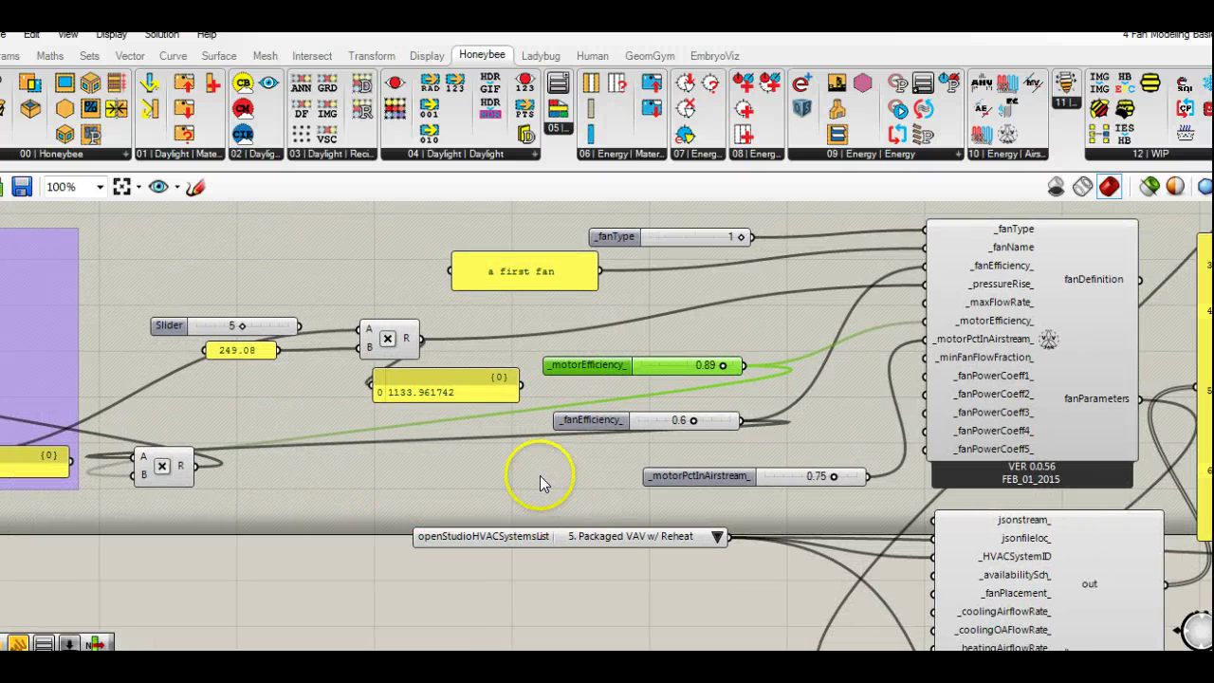
drag(599, 423, 592, 413)
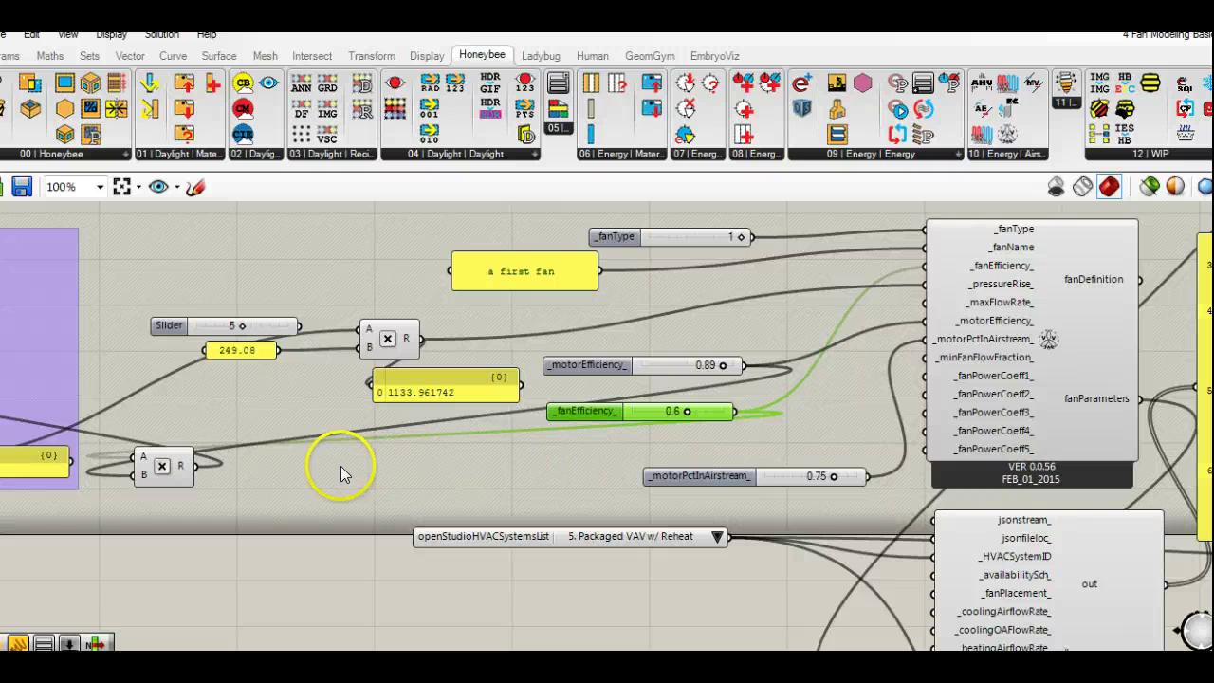
right_drag(777, 451, 614, 446)
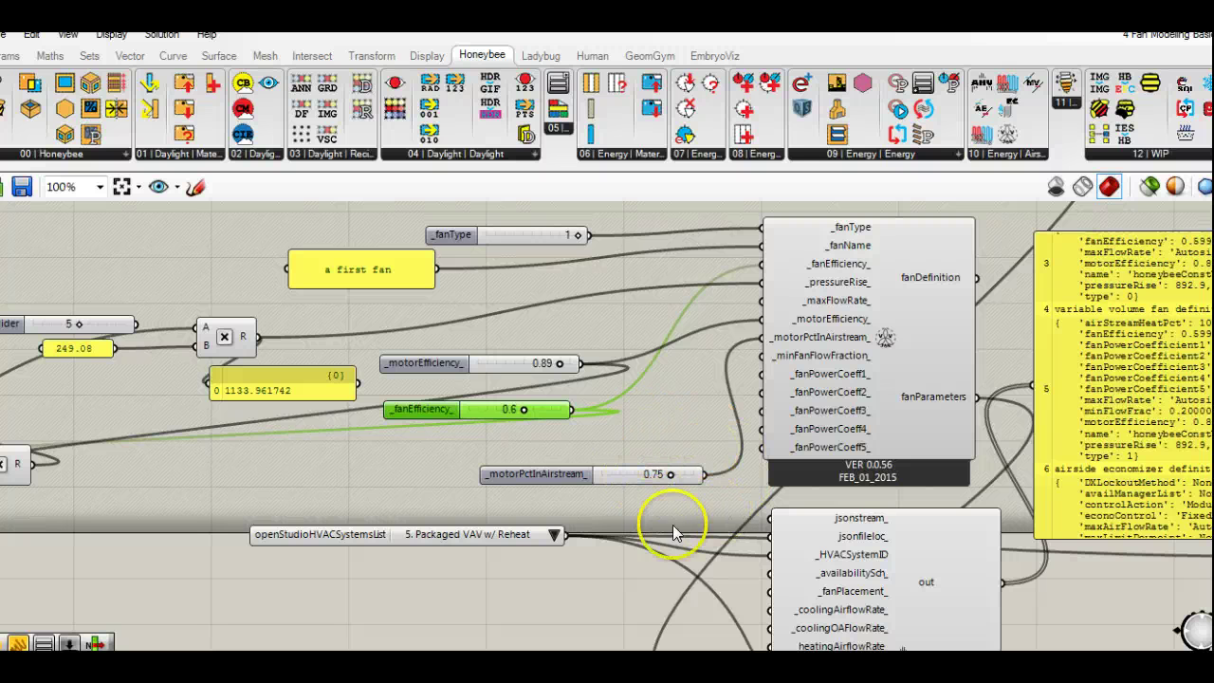
right_drag(273, 482, 403, 489)
right_drag(325, 493, 385, 489)
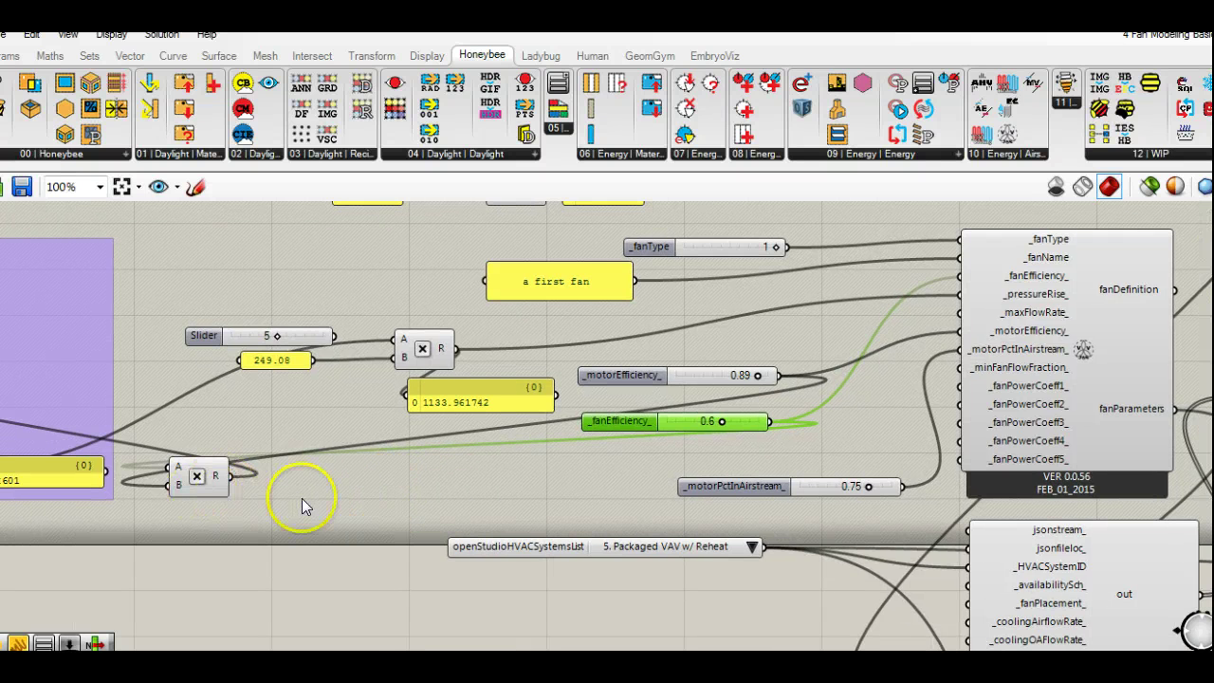
right_drag(303, 501, 484, 502)
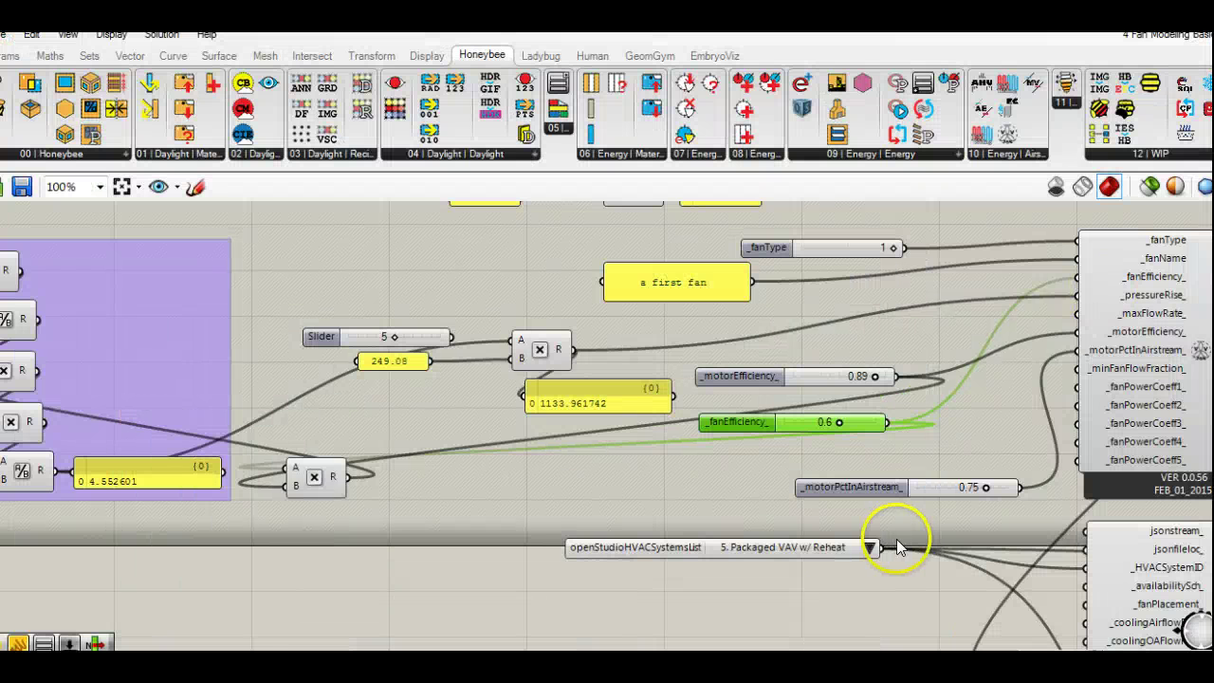
right_drag(892, 540, 705, 510)
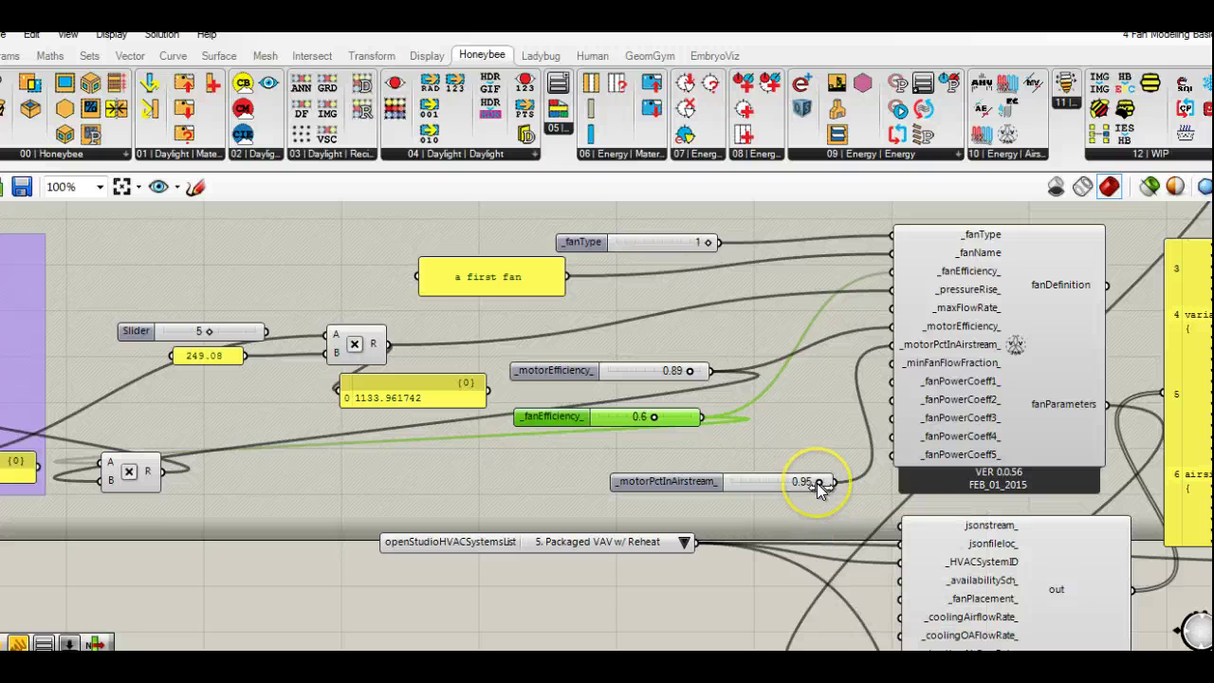
Step: Raise _motorPctInAirstream_ to 1.00 and read the fan component's input tooltips
click(756, 507)
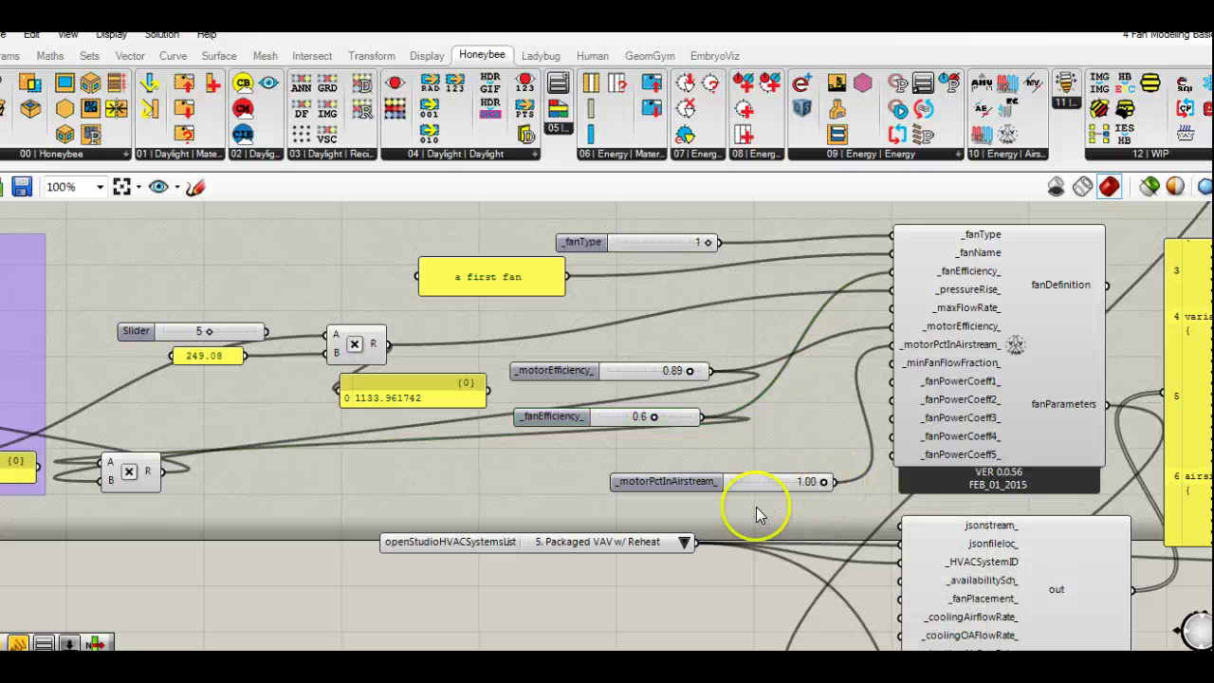
mouse_move(905, 363)
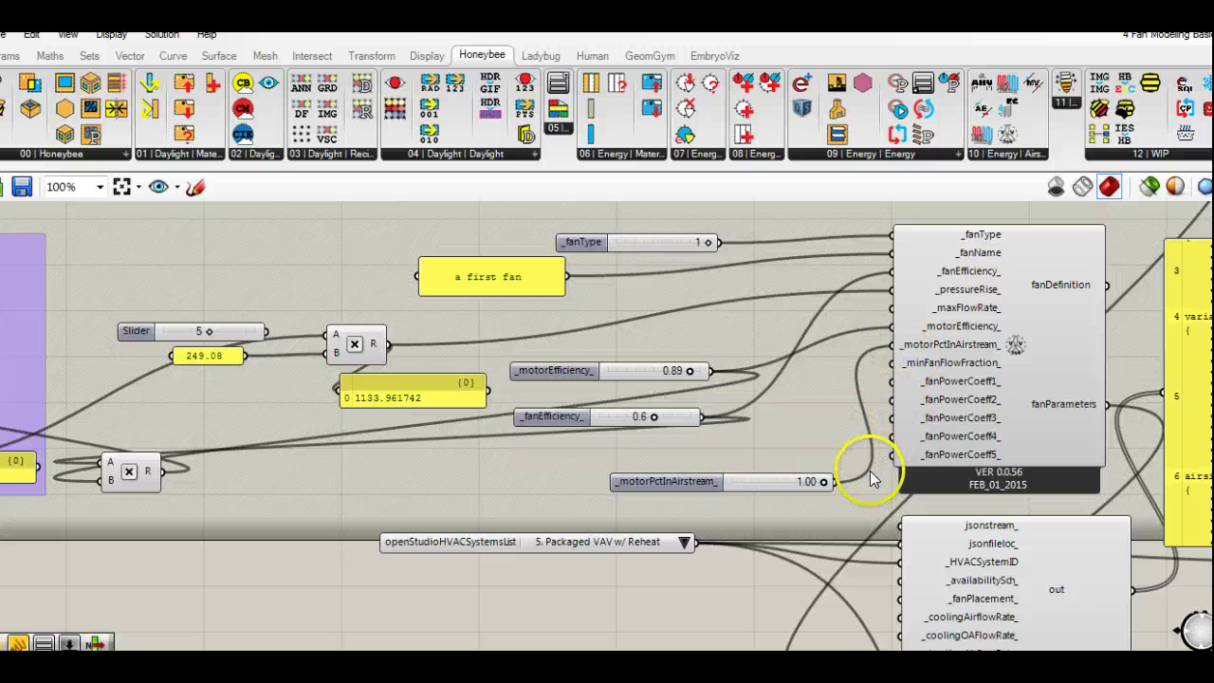
drag(661, 485, 630, 474)
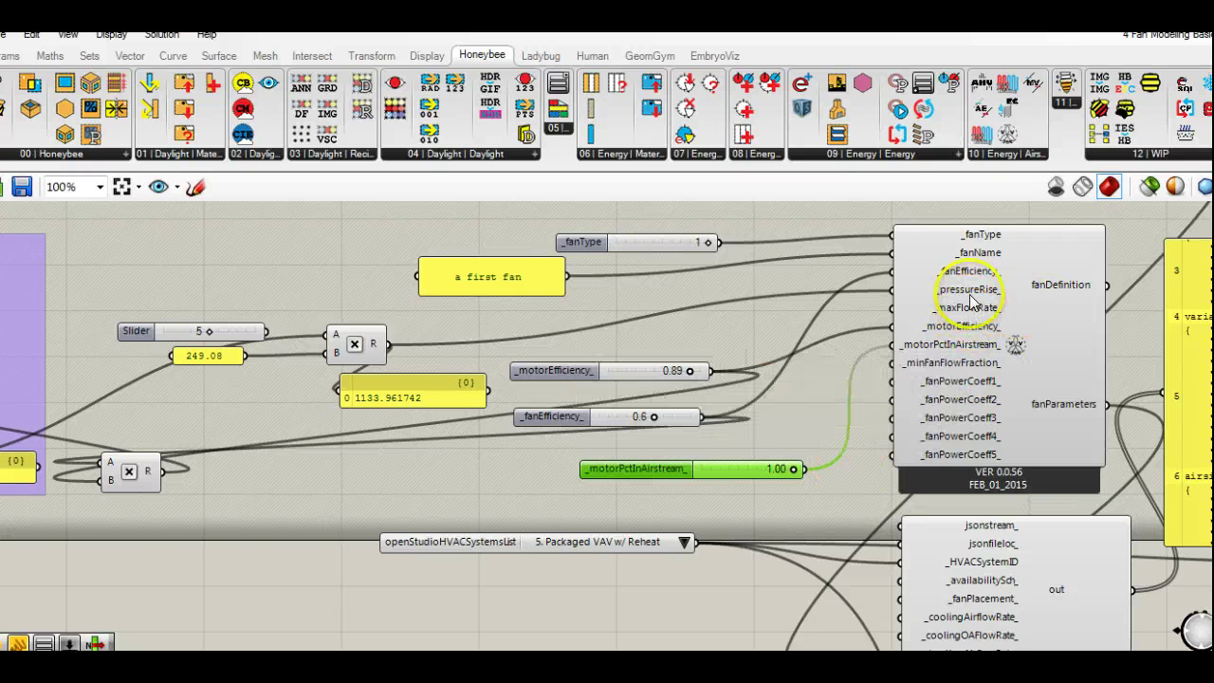
mouse_move(977, 351)
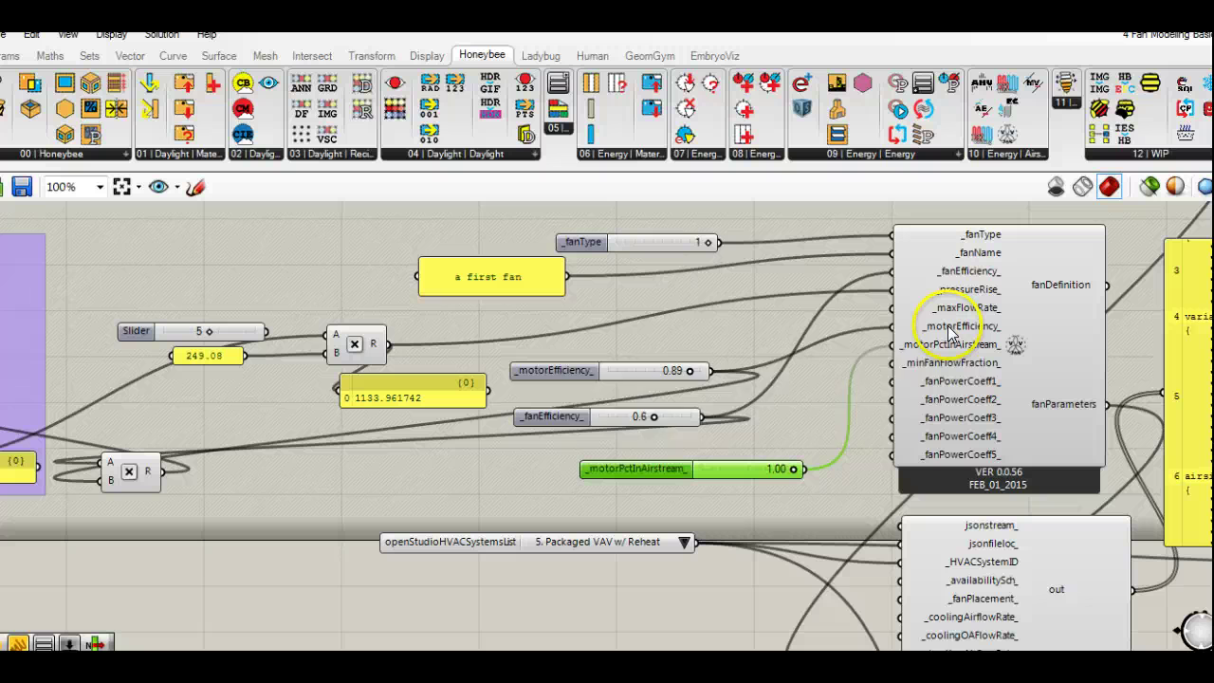
mouse_move(952, 327)
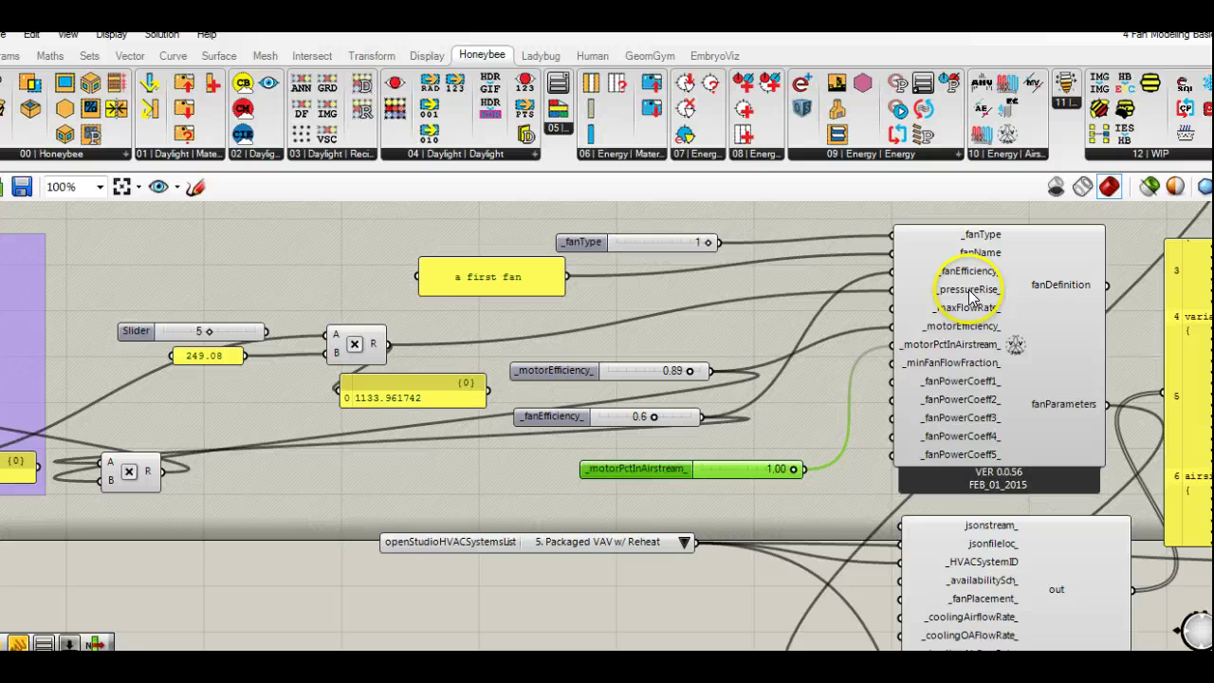
mouse_move(979, 296)
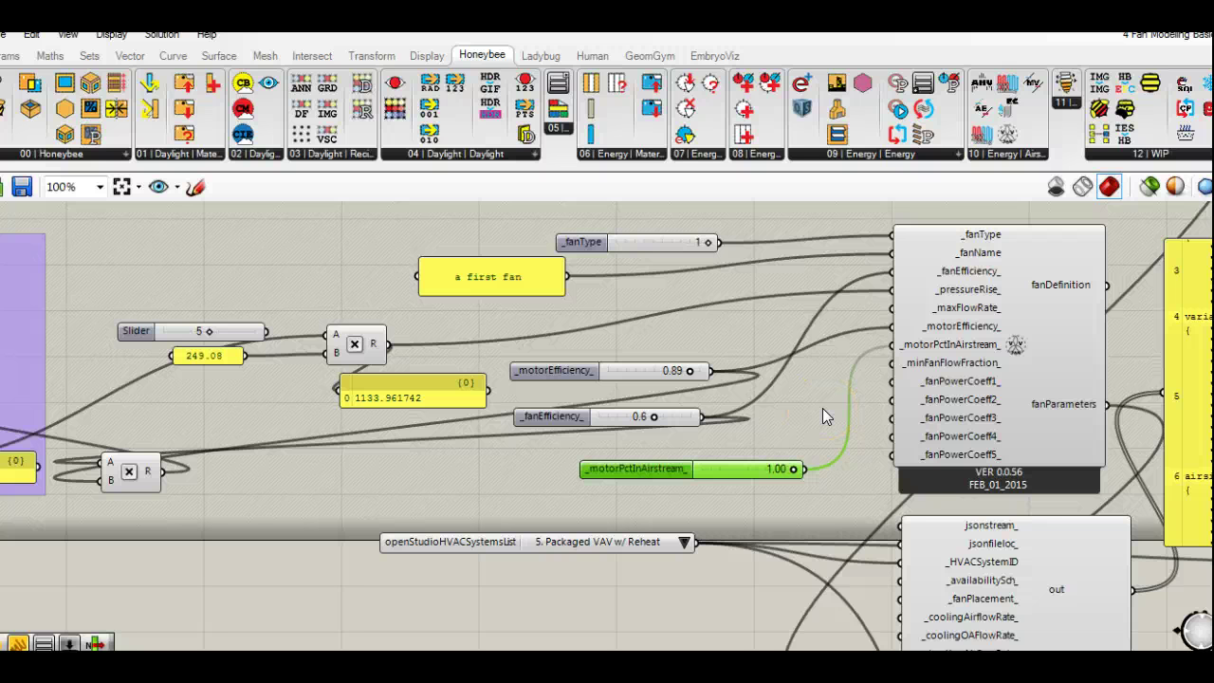
right_drag(822, 409, 804, 402)
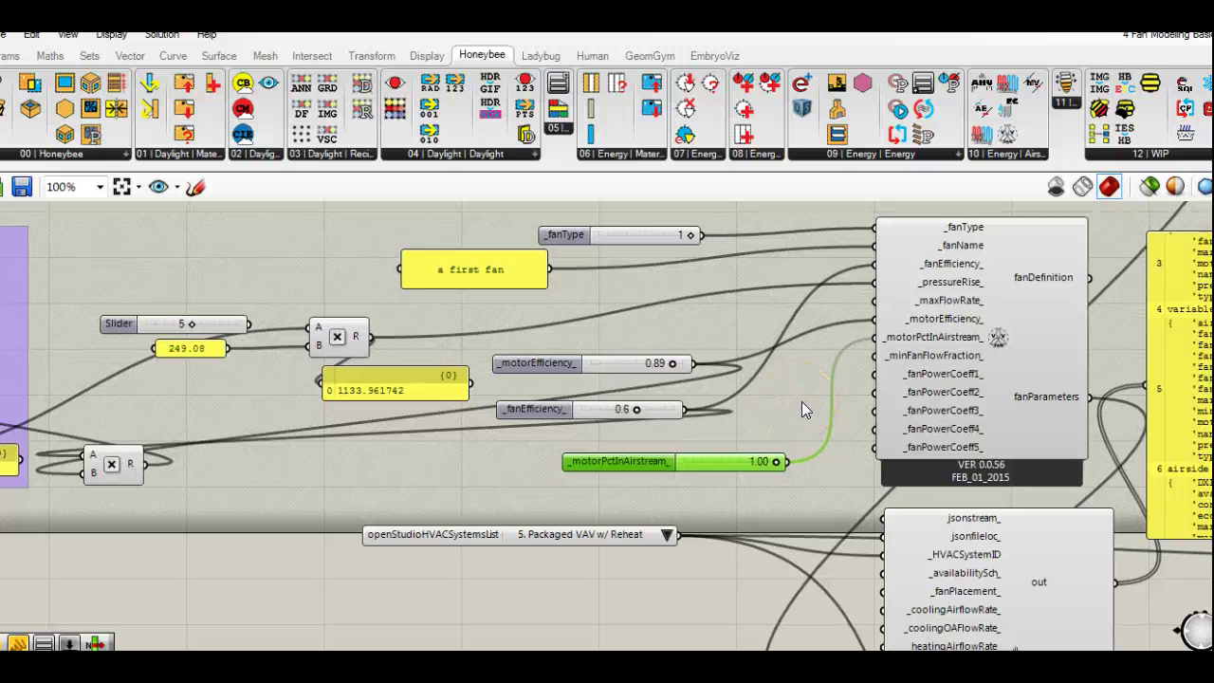
Step: Replace the old EPlusFan wire on the air handler's fanDetail input with the new fanParameters output
scroll(802, 401, down, 1)
scroll(802, 403, up, 1)
click(796, 400)
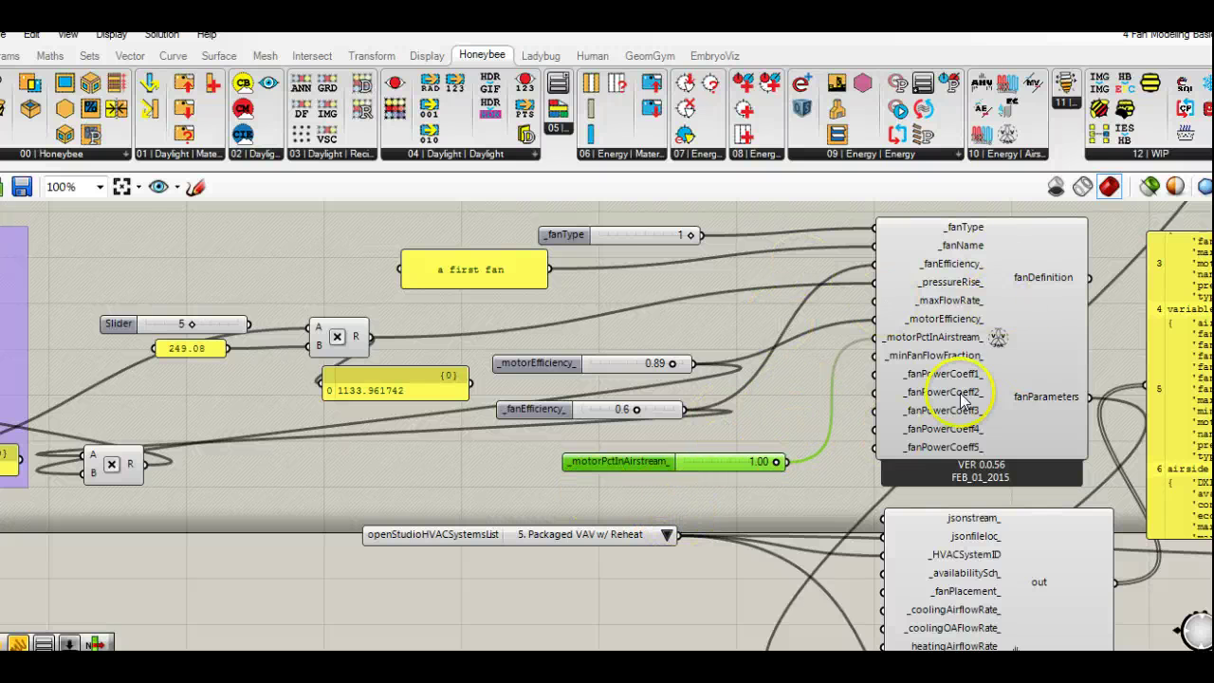
right_drag(913, 482, 818, 370)
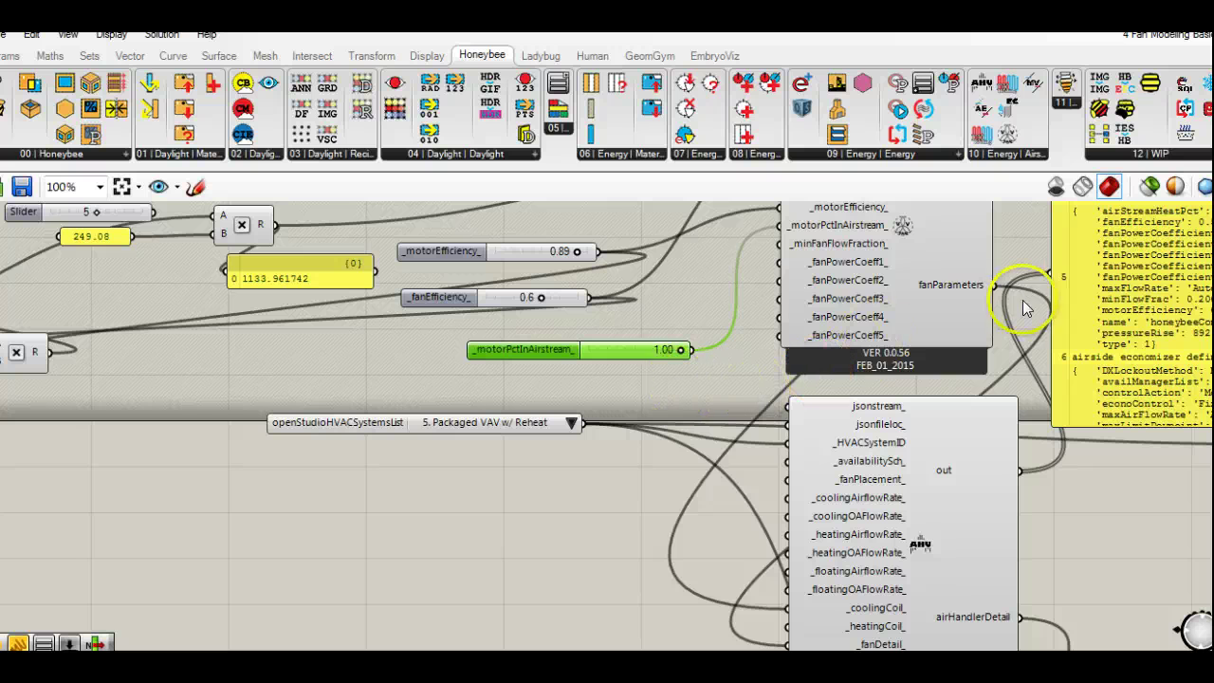
drag(994, 285, 531, 580)
right_drag(641, 579, 565, 421)
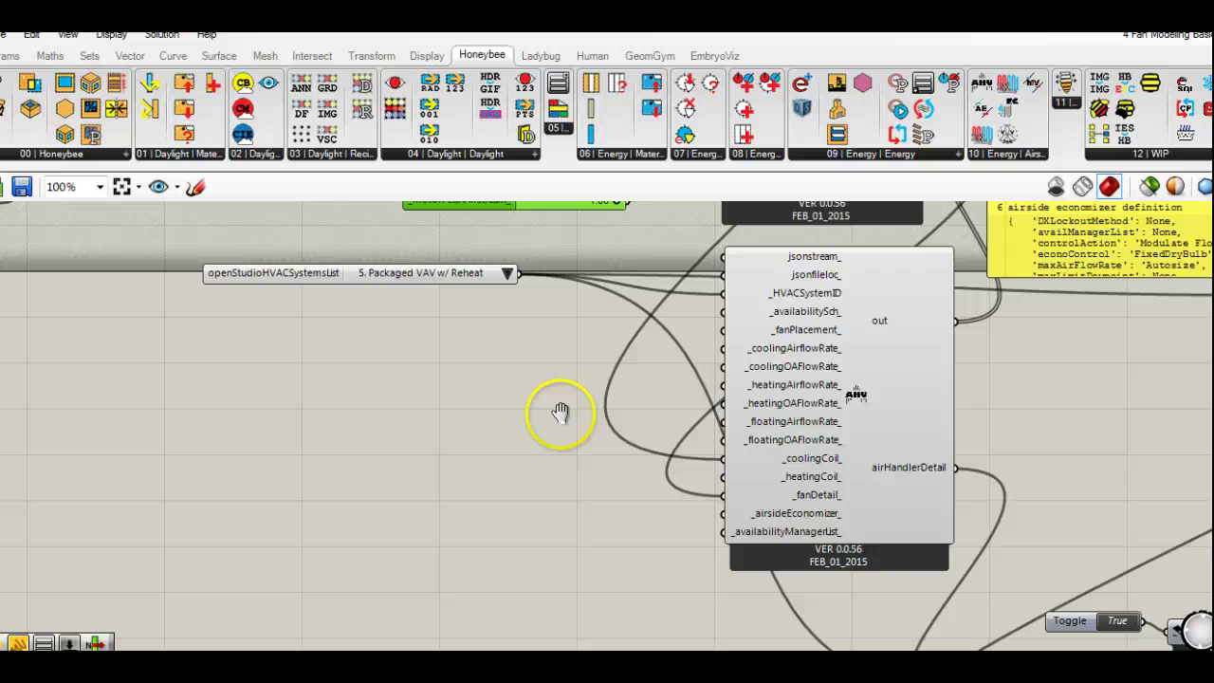
right_click(814, 502)
mouse_move(911, 260)
click(754, 266)
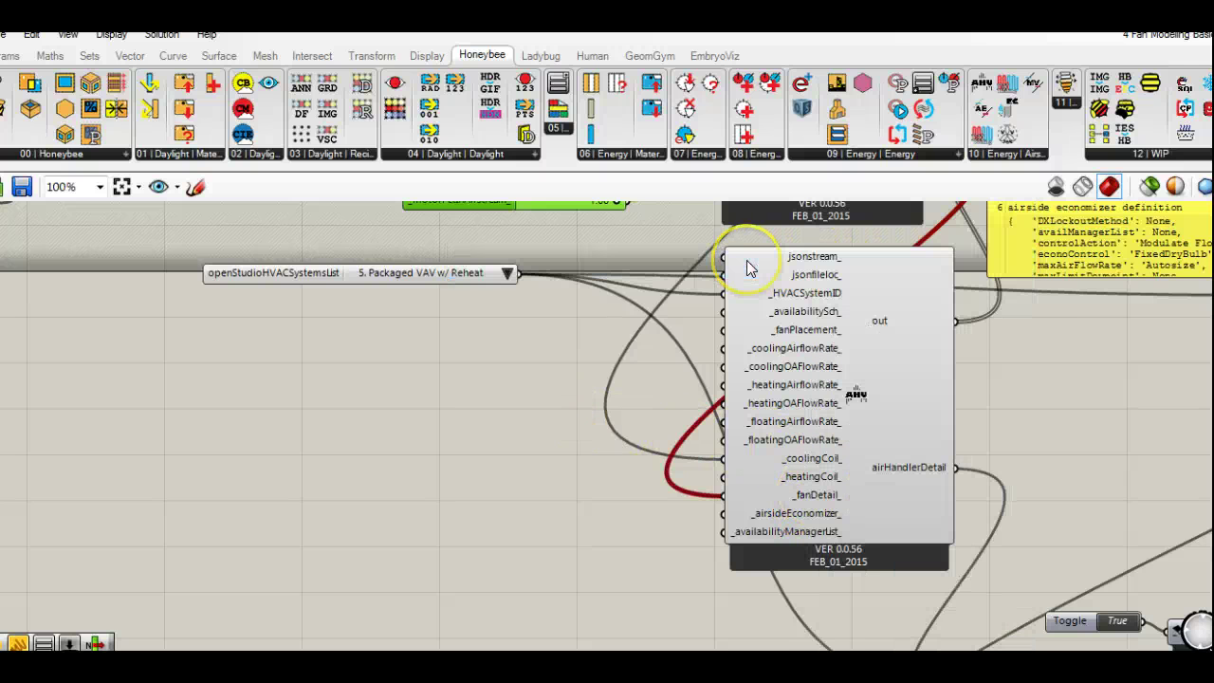
right_drag(628, 354, 534, 496)
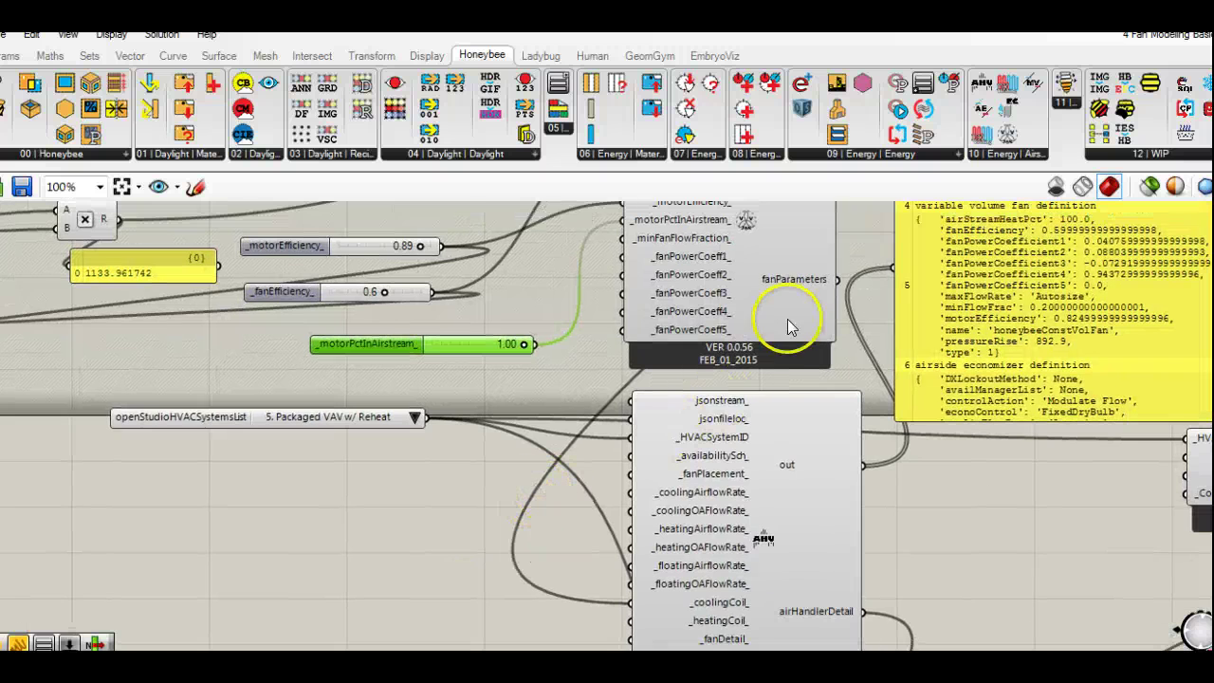
drag(851, 289, 627, 533)
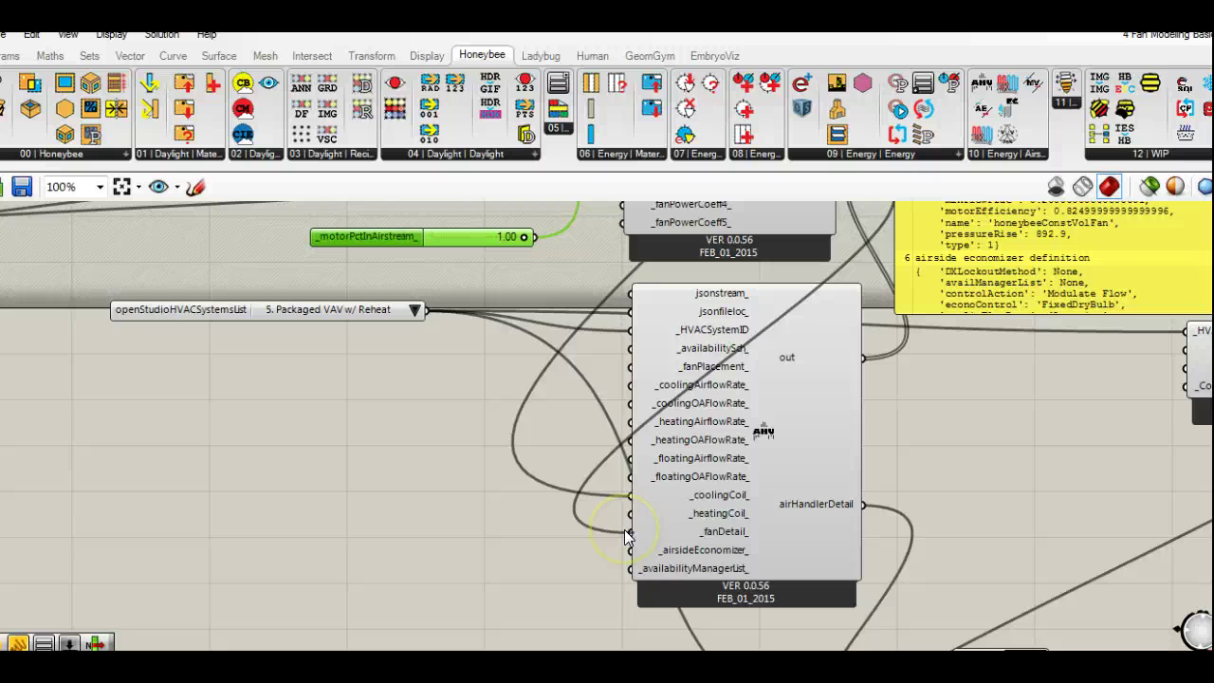
Step: Connect the True toggle to the run input to launch the EnergyPlus simulation
right_drag(596, 567, 347, 466)
scroll(347, 466, down, 3)
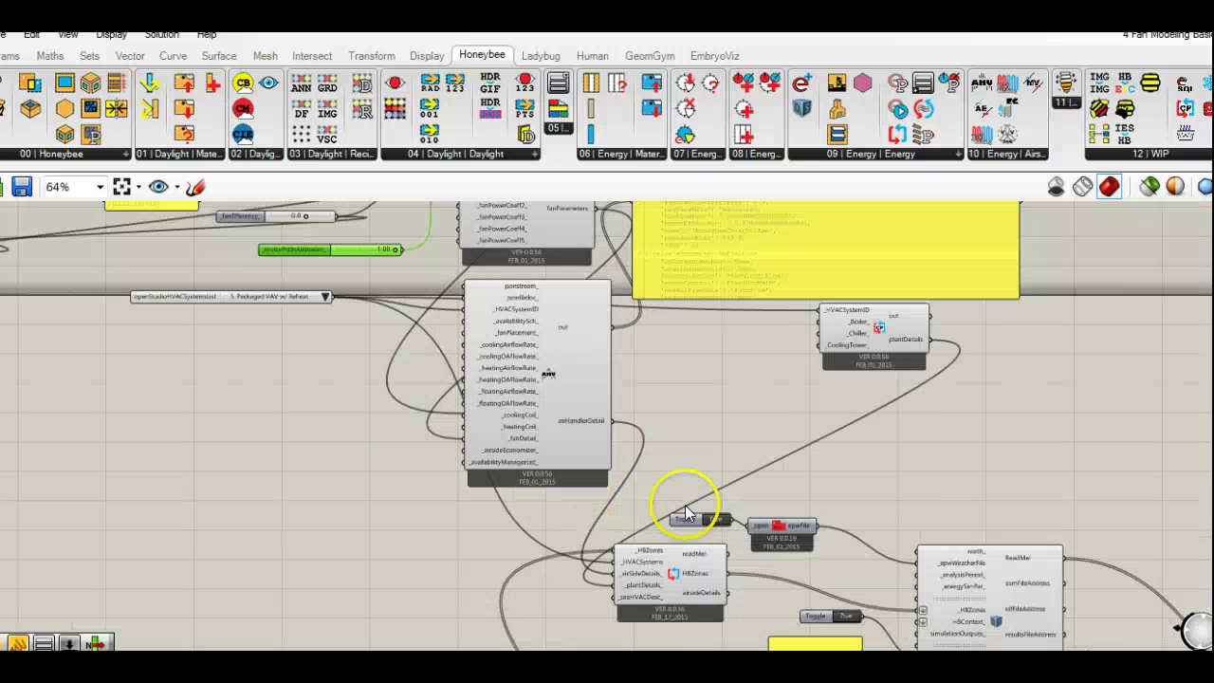
right_drag(671, 512, 420, 384)
scroll(591, 535, up, 2)
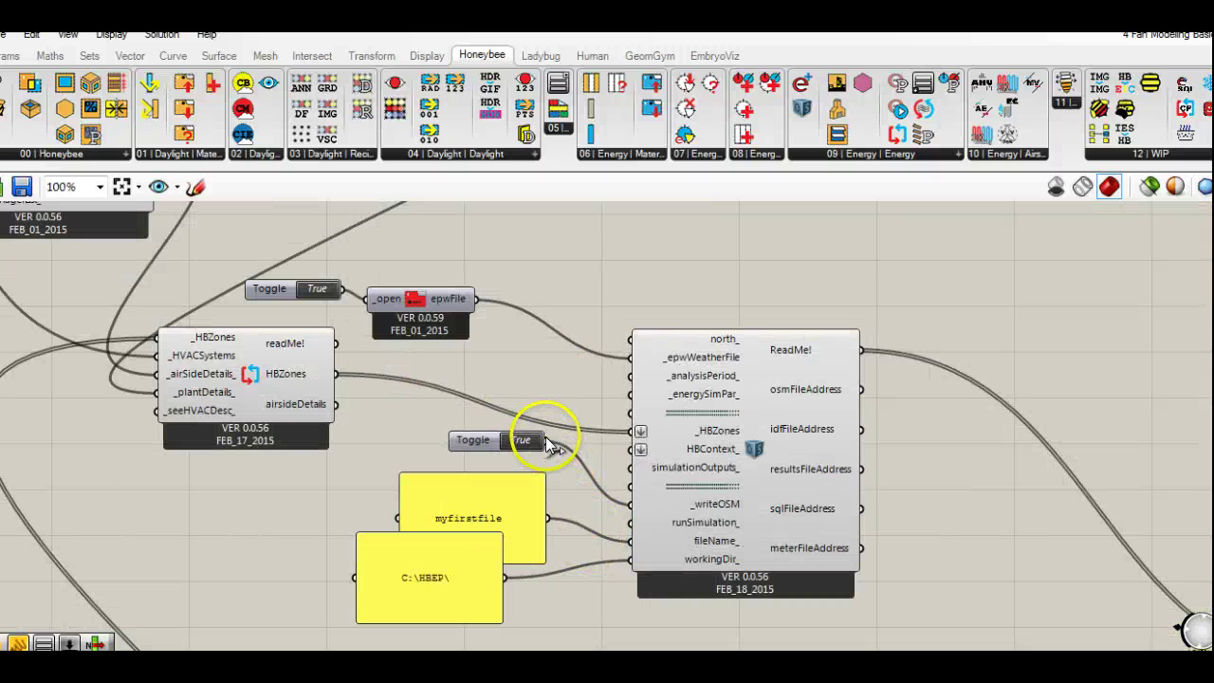
drag(548, 440, 630, 523)
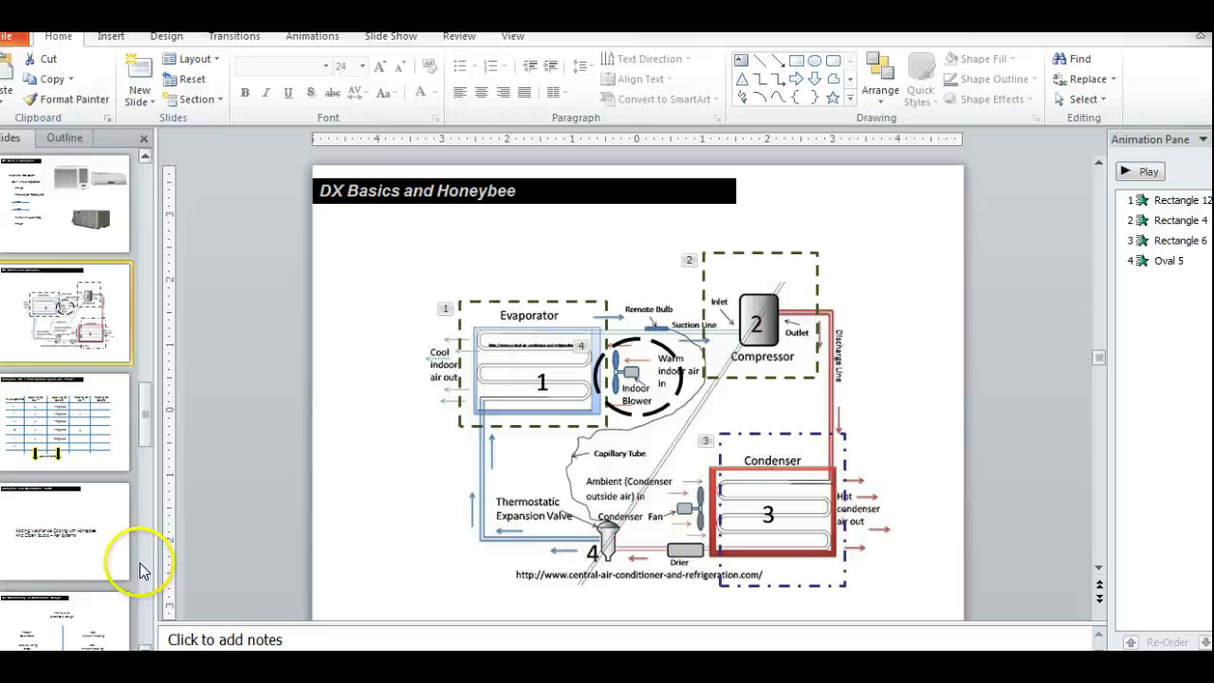
Step: Jump from the 'Air Conditioning in Sustainable Design' slide to the 'Honeybee and OpenStudio HVAC' fans slide
click(82, 628)
click(82, 542)
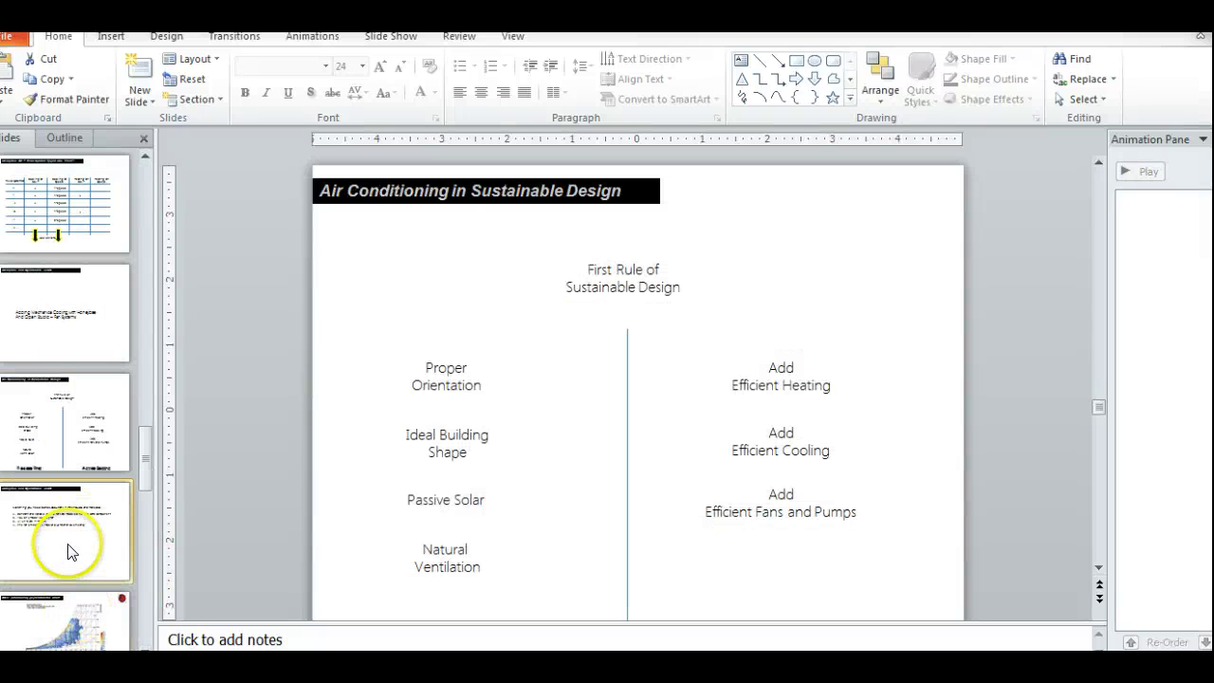